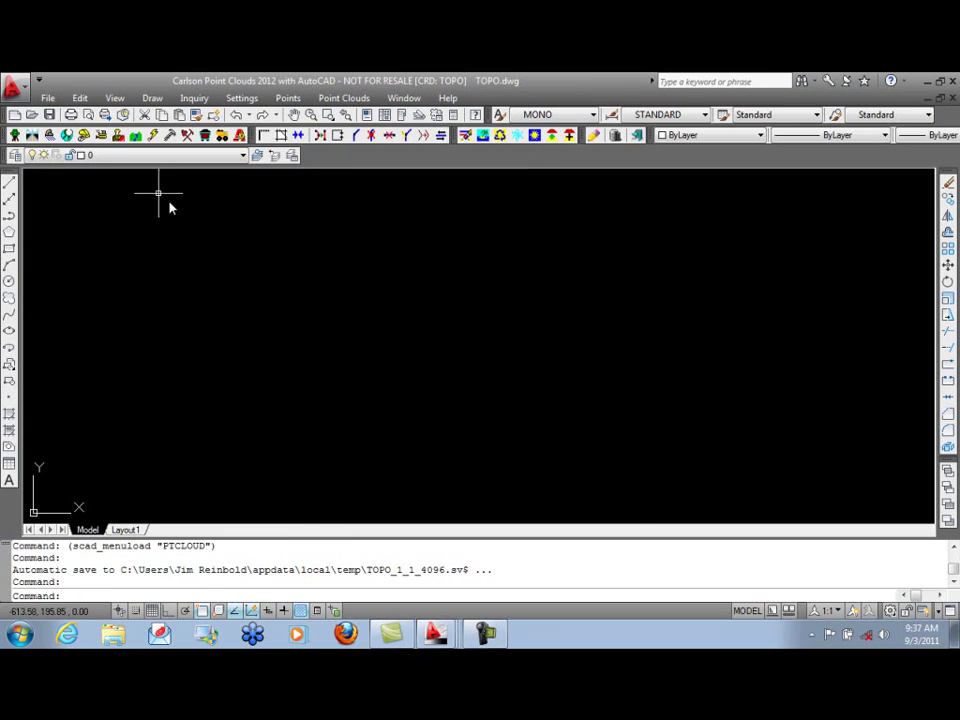
- Show the taskbar window list for Carlson Point Clouds 2012 (AutoCAD)
{"action": "left_click", "coordinate": [435, 633]}
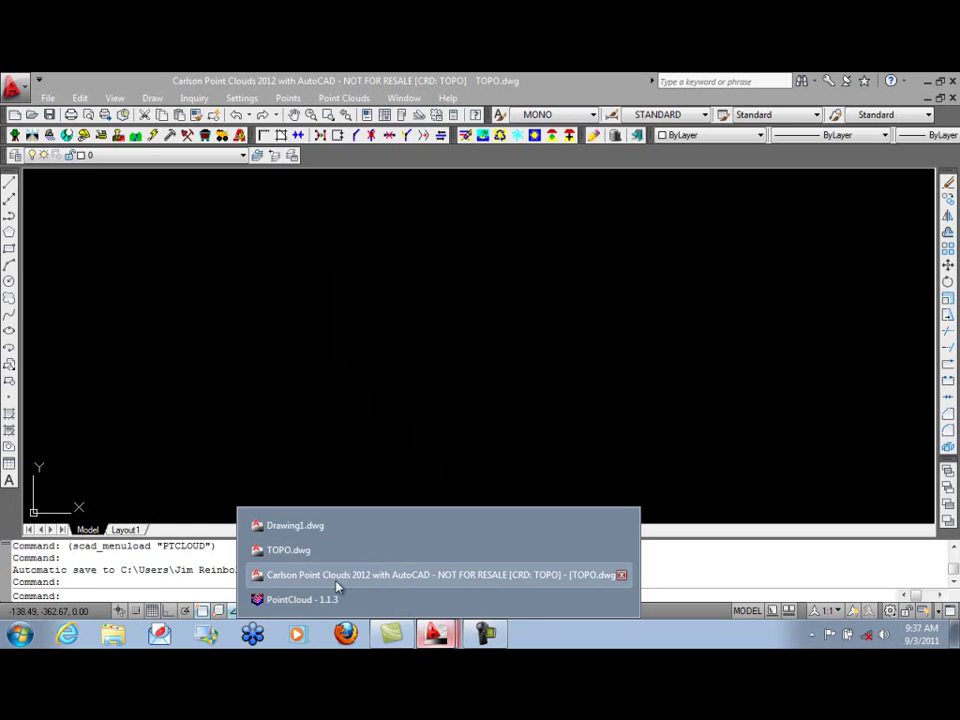
- Bring up the PointCloud panel, check Cloud 01's properties (8,808,916 points), then select Scene Cloud 01 01
{"action": "left_click", "coordinate": [312, 599]}
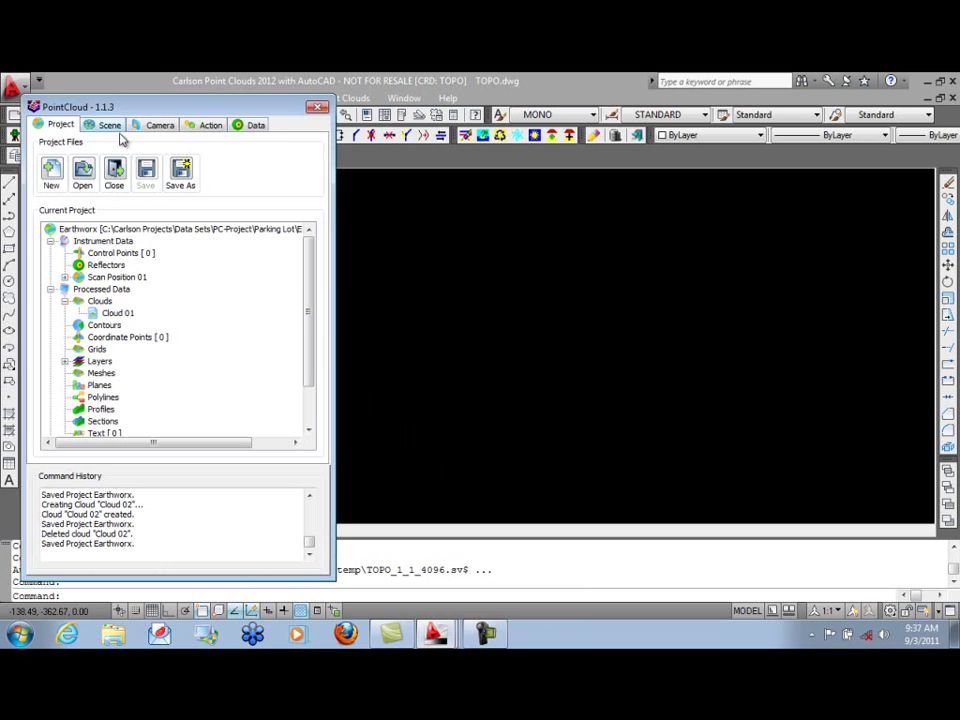
{"action": "left_click", "coordinate": [116, 314]}
{"action": "right_click", "coordinate": [114, 320]}
{"action": "left_click", "coordinate": [150, 528]}
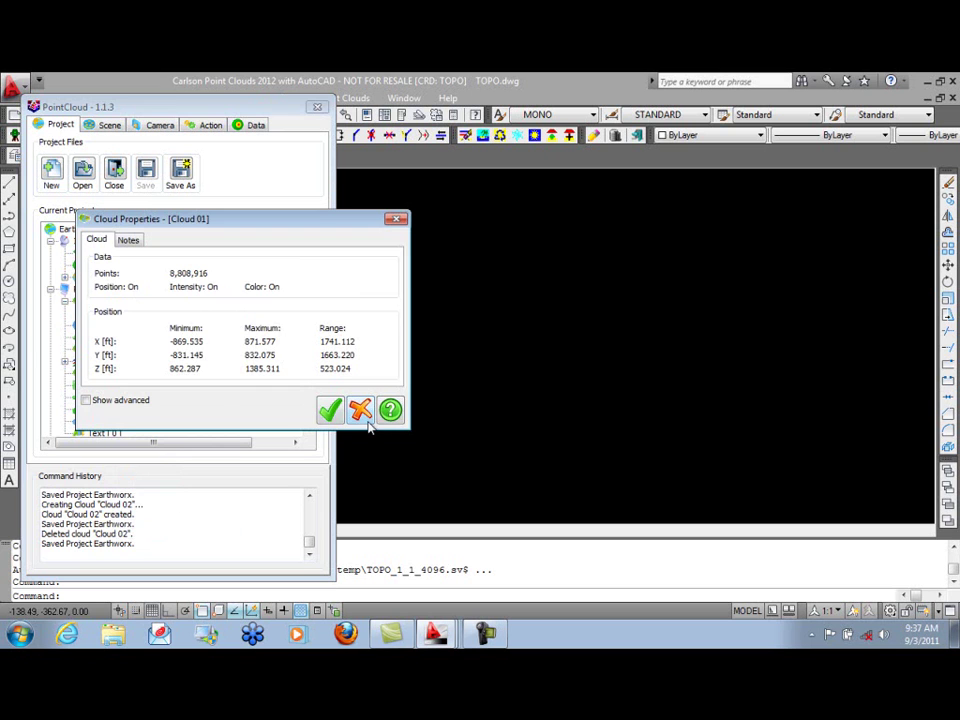
{"action": "left_click", "coordinate": [396, 218]}
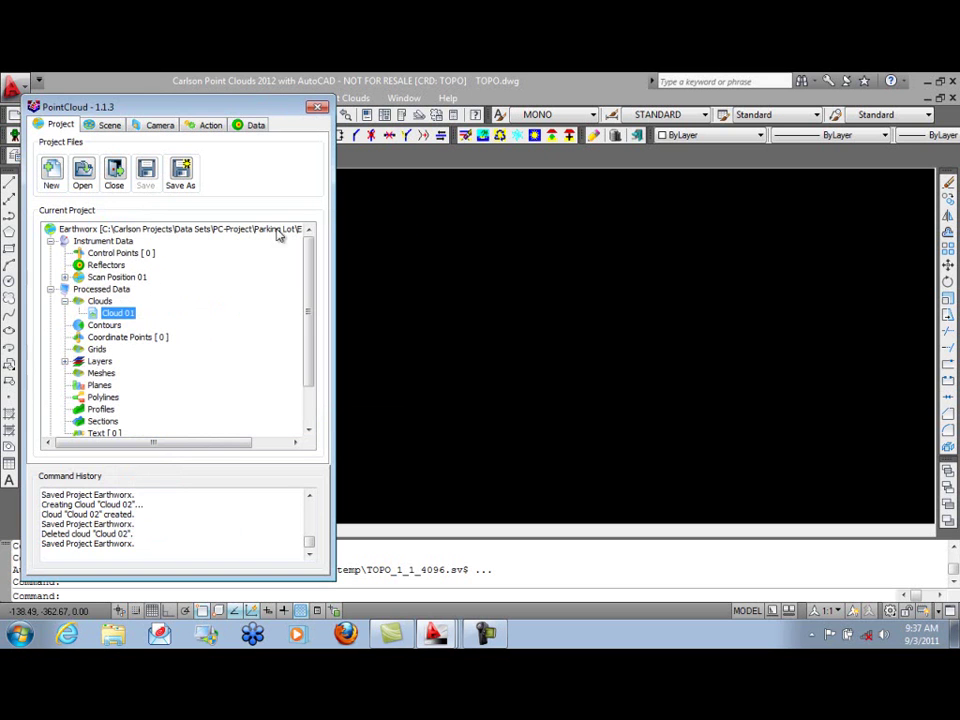
{"action": "left_click_drag", "start_coordinate": [311, 279], "coordinate": [244, 347]}
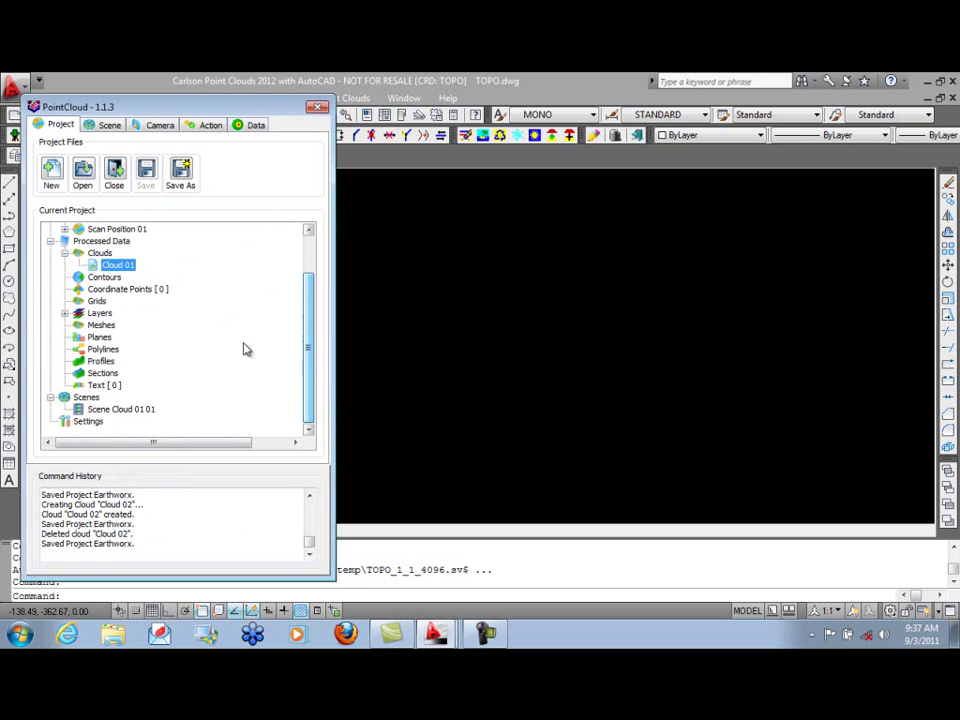
{"action": "left_click", "coordinate": [133, 410]}
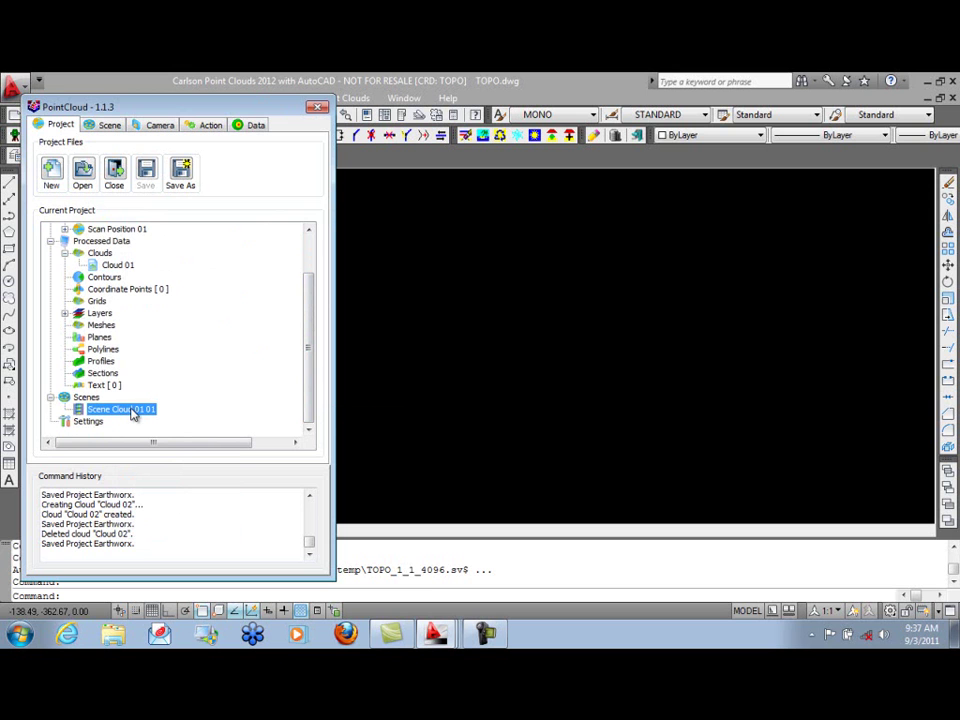
- View Scene Cloud 01 01 in 3D, orbit around the site, then return to top view
{"action": "right_click", "coordinate": [133, 414]}
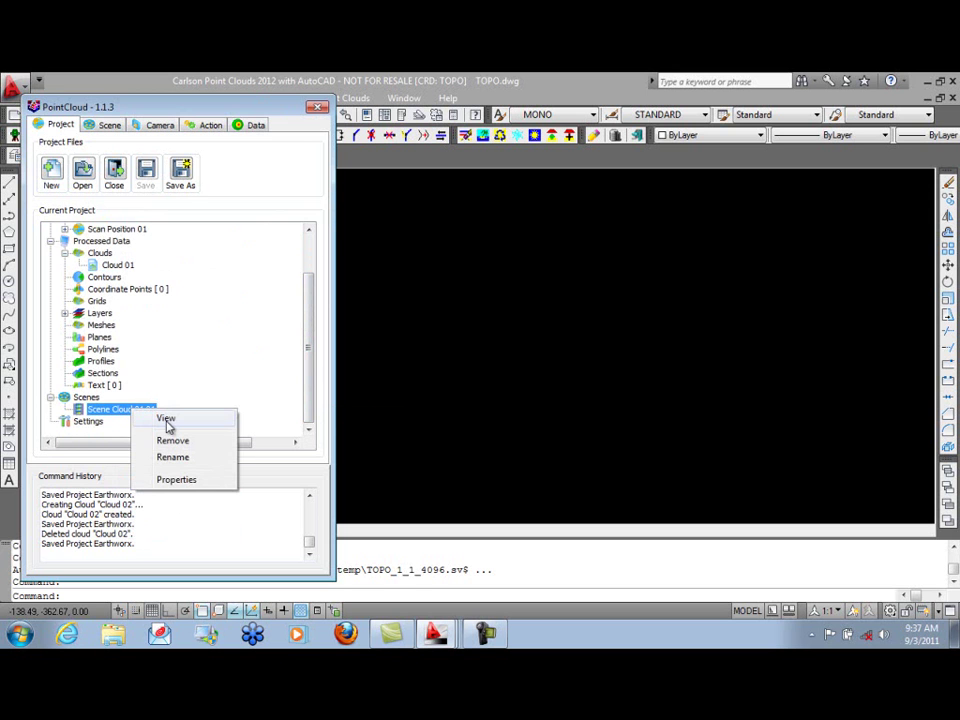
{"action": "left_click", "coordinate": [167, 426]}
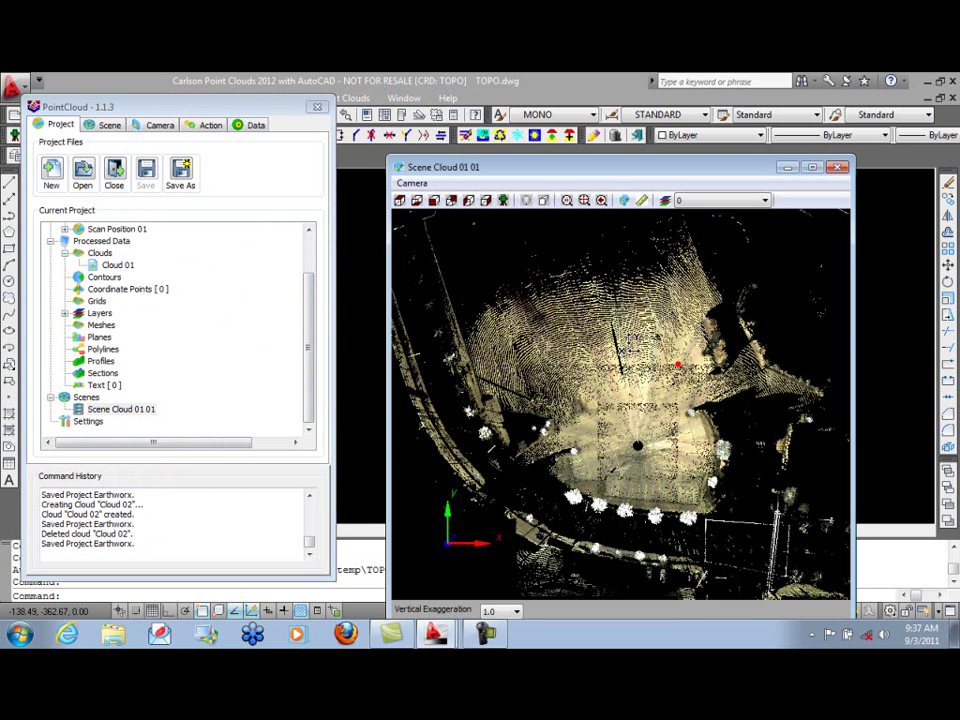
{"action": "left_click_drag", "start_coordinate": [618, 317], "coordinate": [621, 362]}
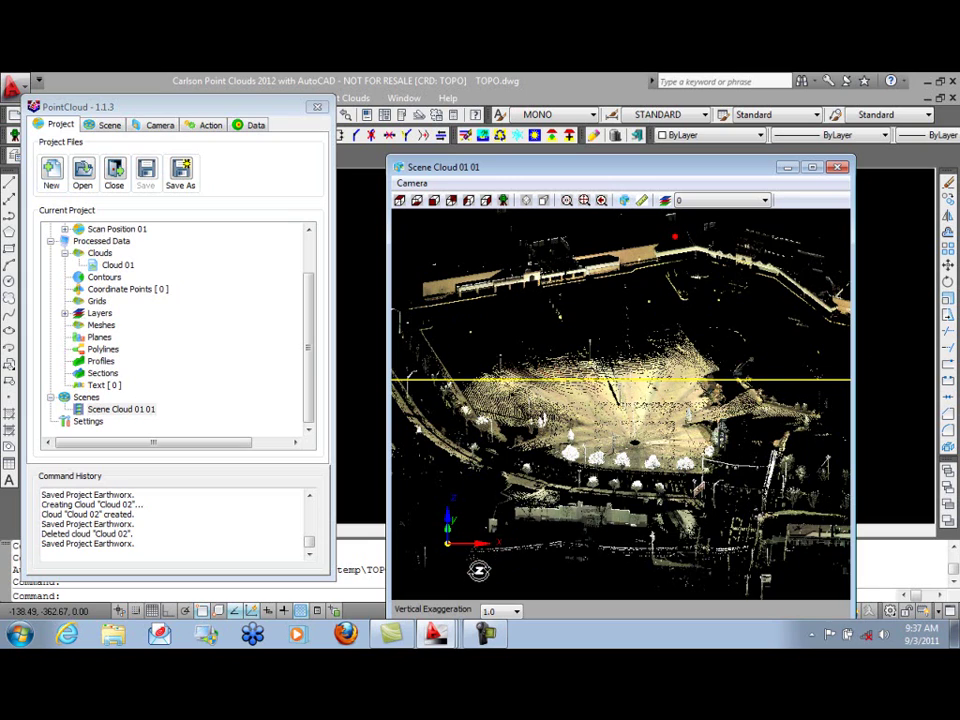
{"action": "left_click_drag", "start_coordinate": [480, 572], "coordinate": [624, 594]}
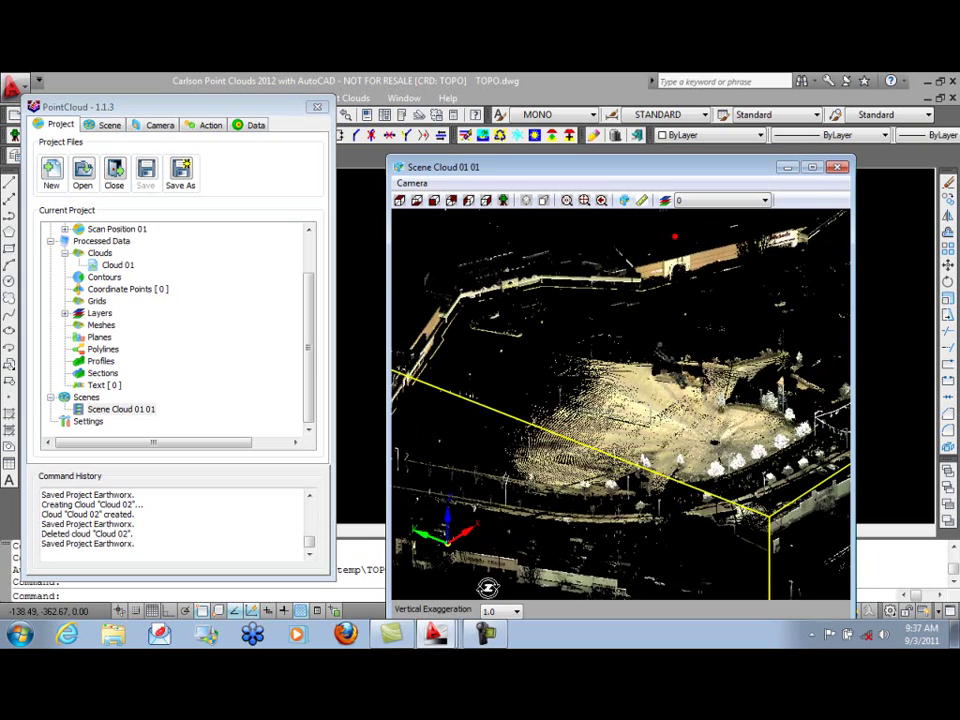
{"action": "left_click_drag", "start_coordinate": [722, 590], "coordinate": [585, 564]}
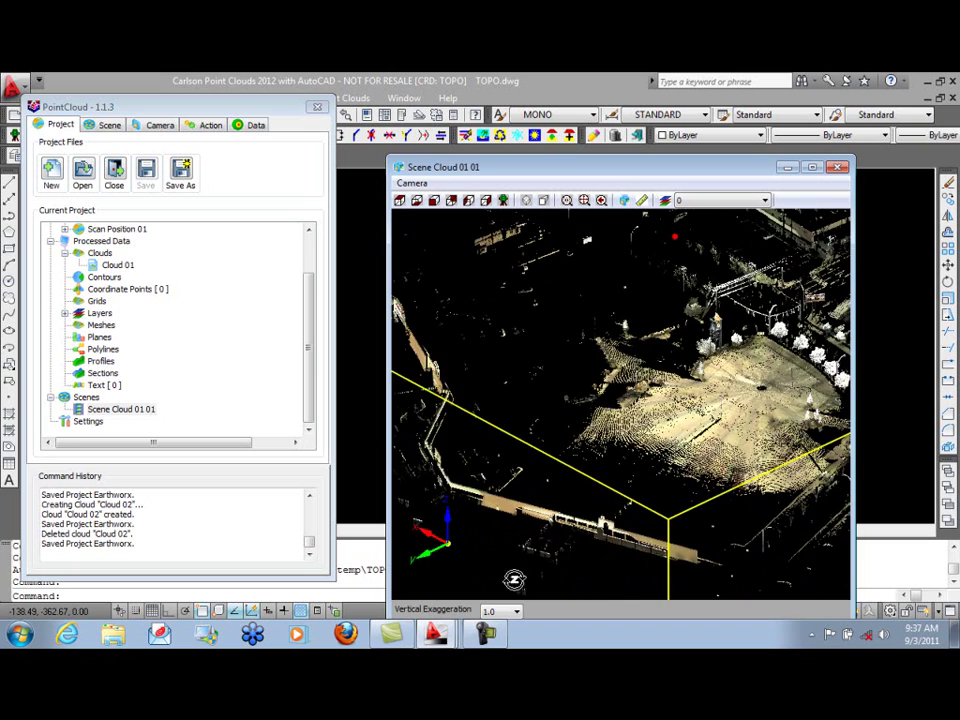
{"action": "left_click_drag", "start_coordinate": [514, 579], "coordinate": [778, 499]}
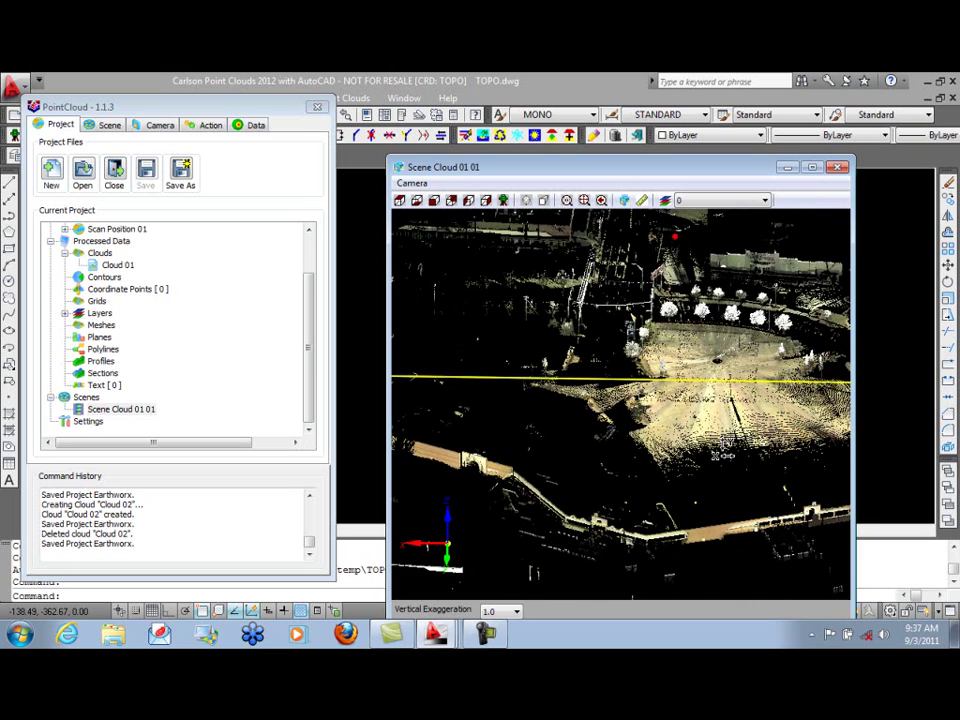
{"action": "left_click", "coordinate": [400, 201]}
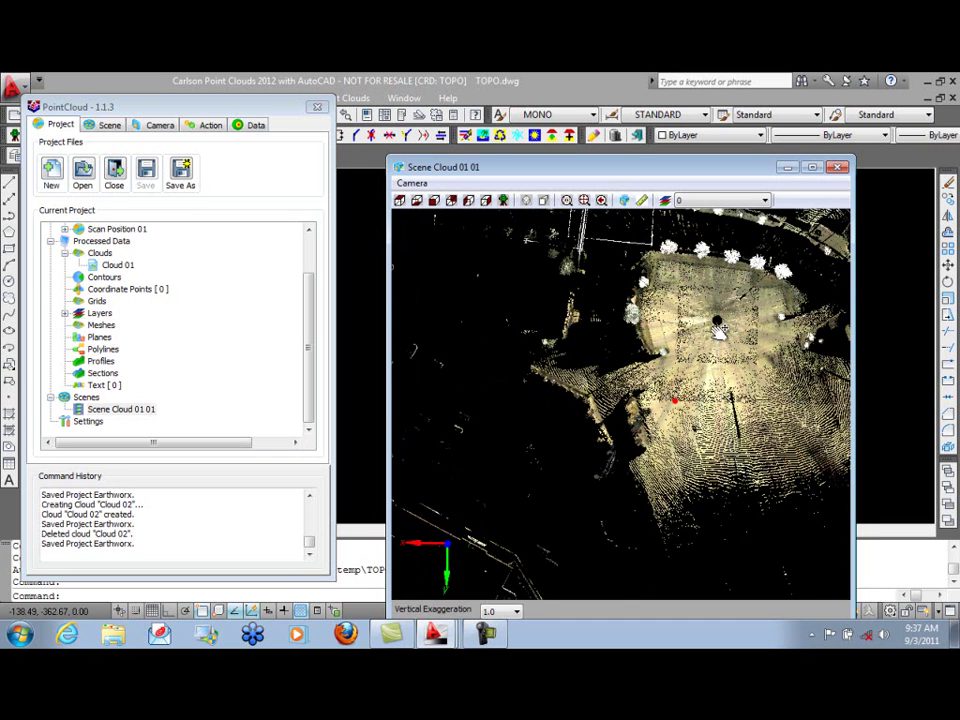
{"action": "left_click_drag", "start_coordinate": [718, 333], "coordinate": [611, 406]}
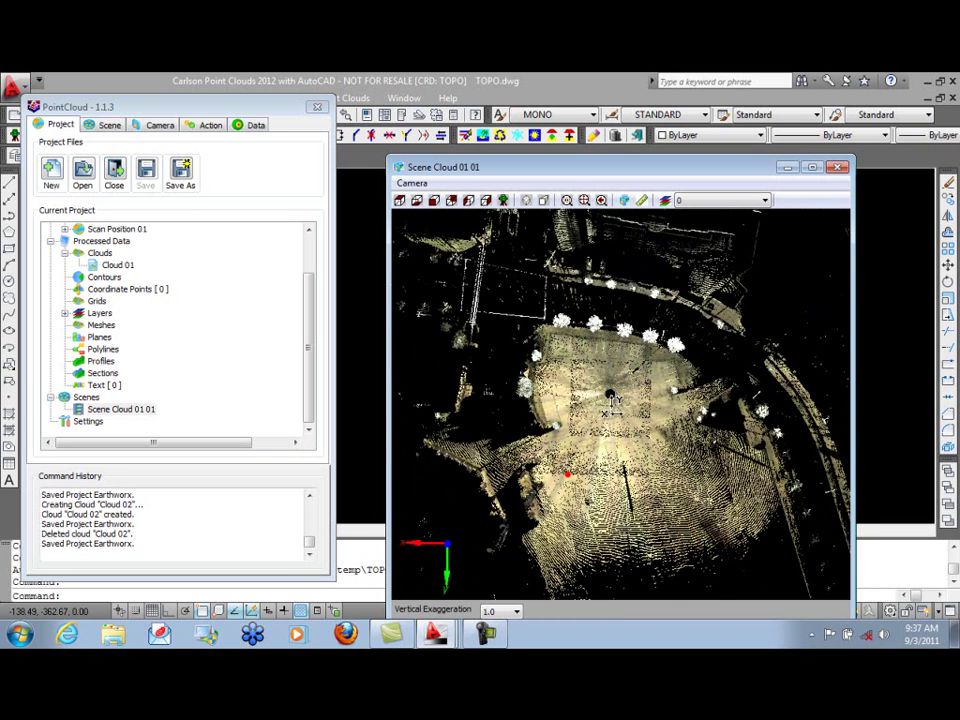
- Draw a six-vertex polyline boundary around the central paved lot to select its points
{"action": "left_click", "coordinate": [206, 126]}
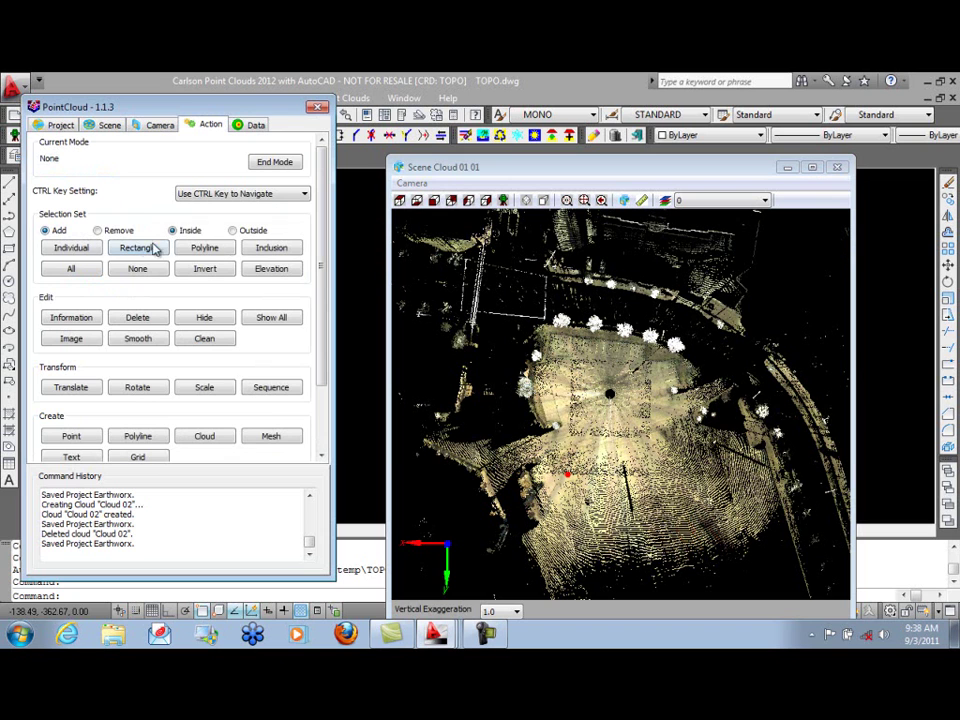
{"action": "left_click", "coordinate": [206, 249]}
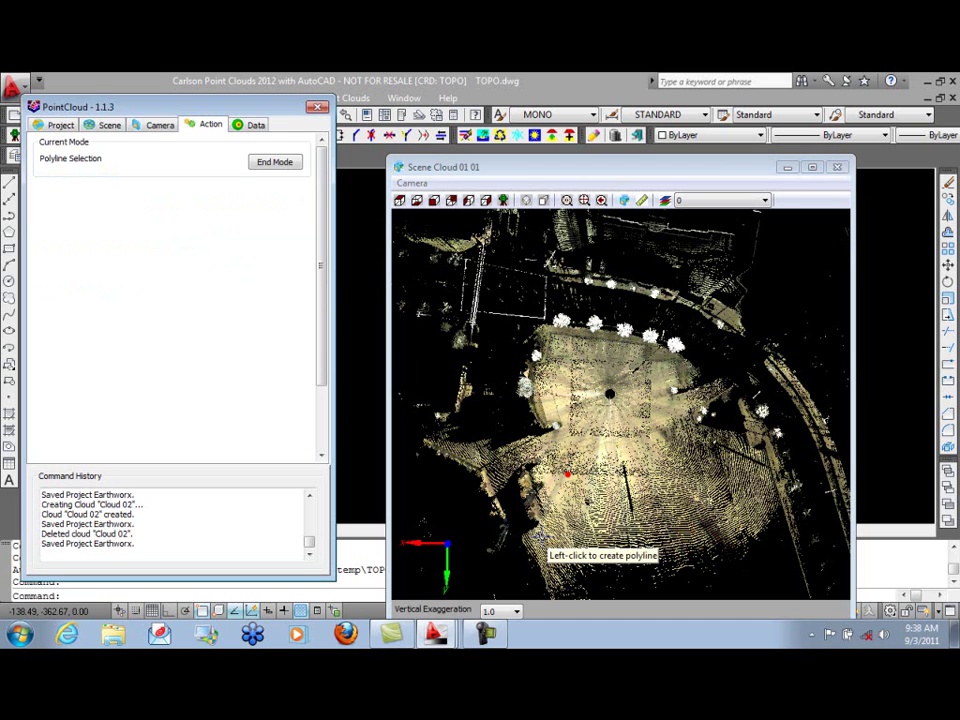
{"action": "left_click", "coordinate": [557, 530]}
{"action": "left_click", "coordinate": [720, 512]}
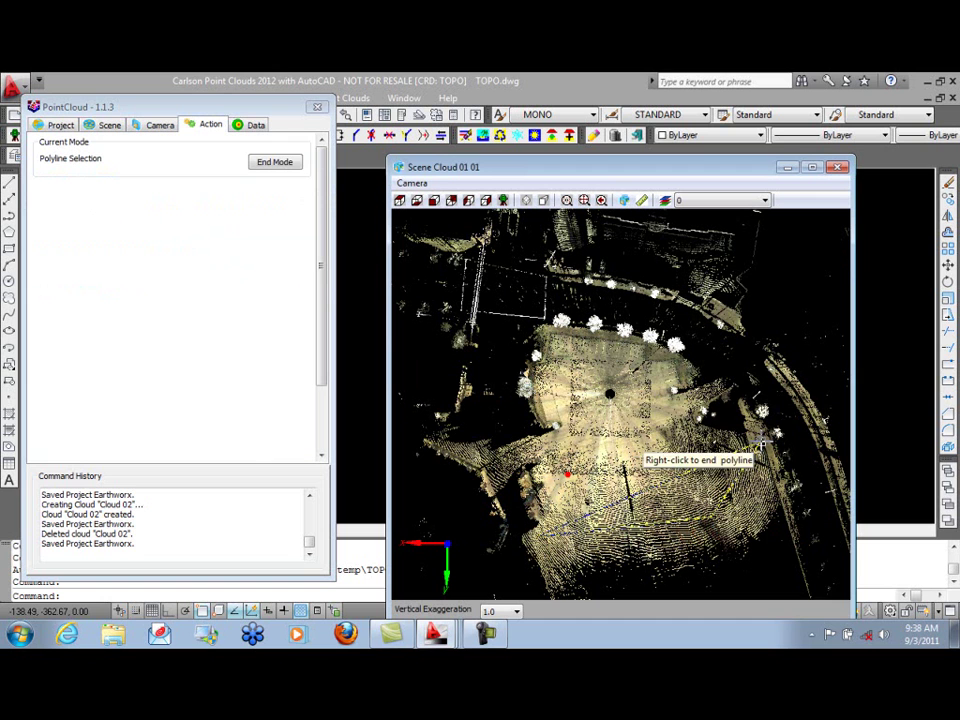
{"action": "left_click", "coordinate": [737, 388]}
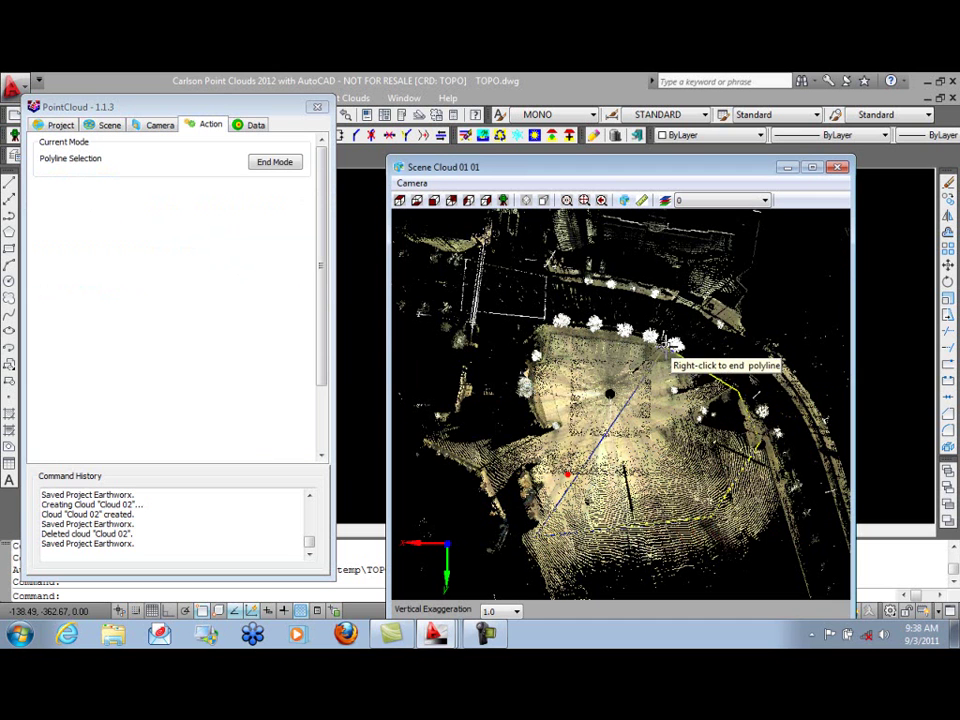
{"action": "left_click", "coordinate": [623, 329]}
{"action": "left_click", "coordinate": [538, 328]}
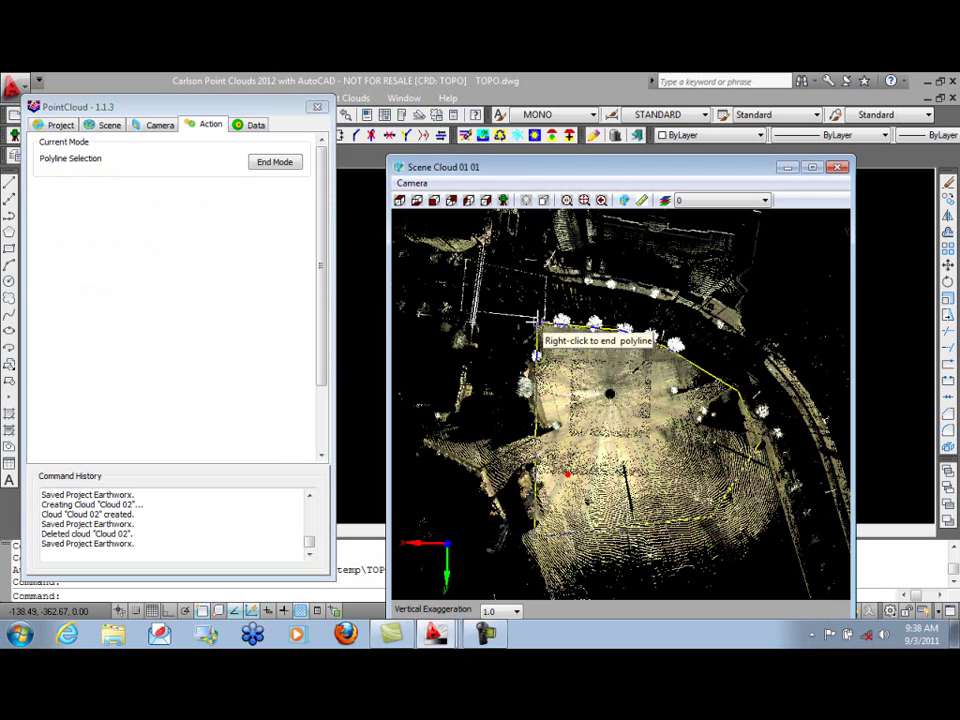
{"action": "left_click", "coordinate": [532, 431]}
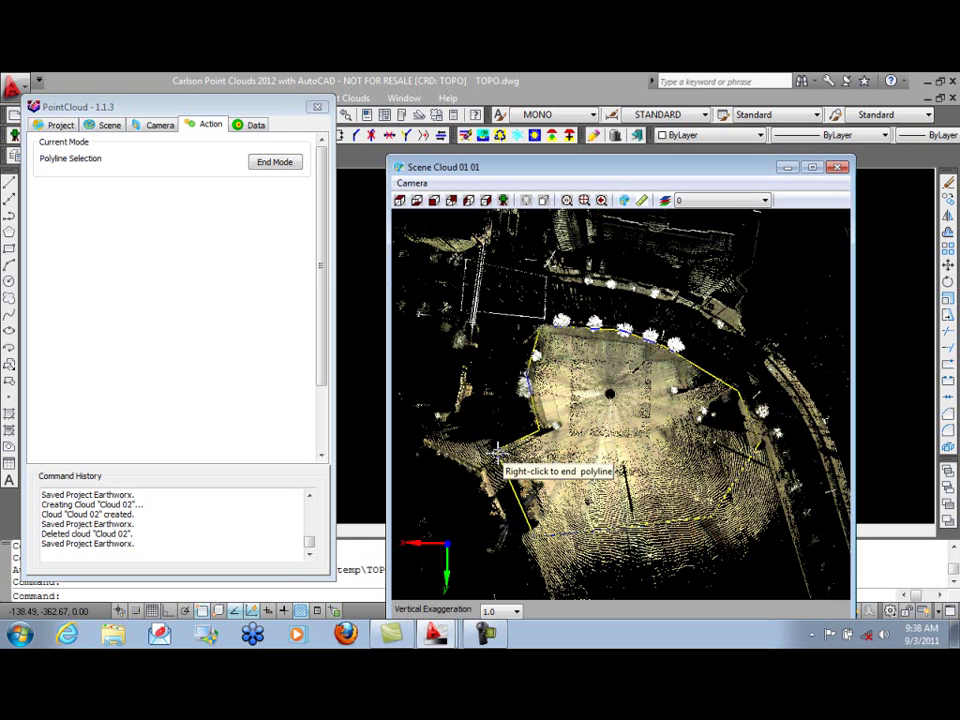
{"action": "right_click", "coordinate": [497, 452]}
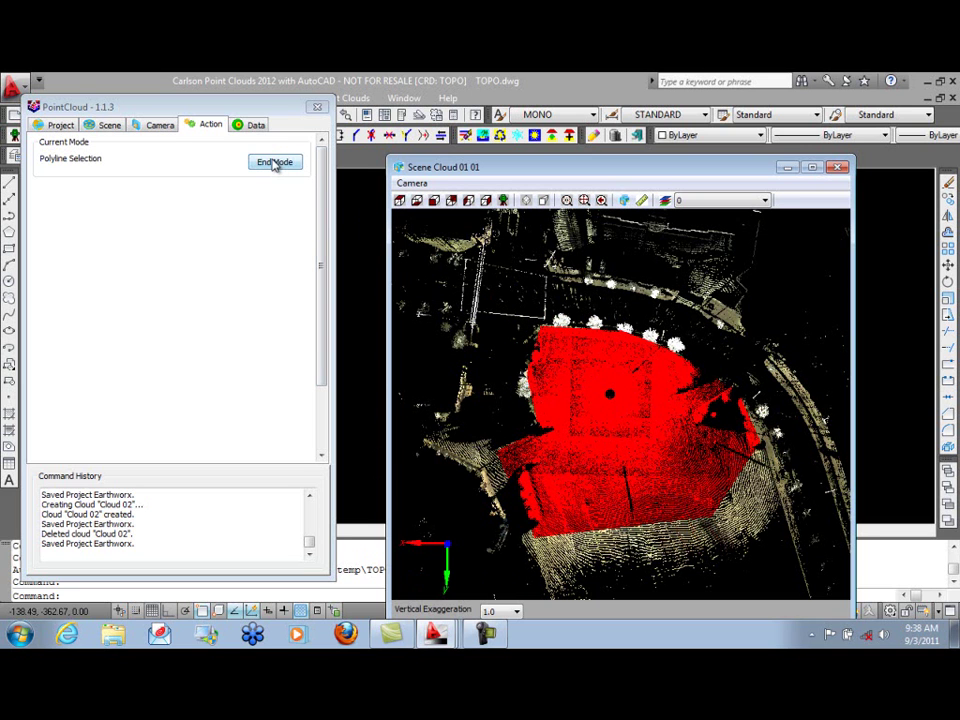
{"action": "left_click", "coordinate": [275, 163]}
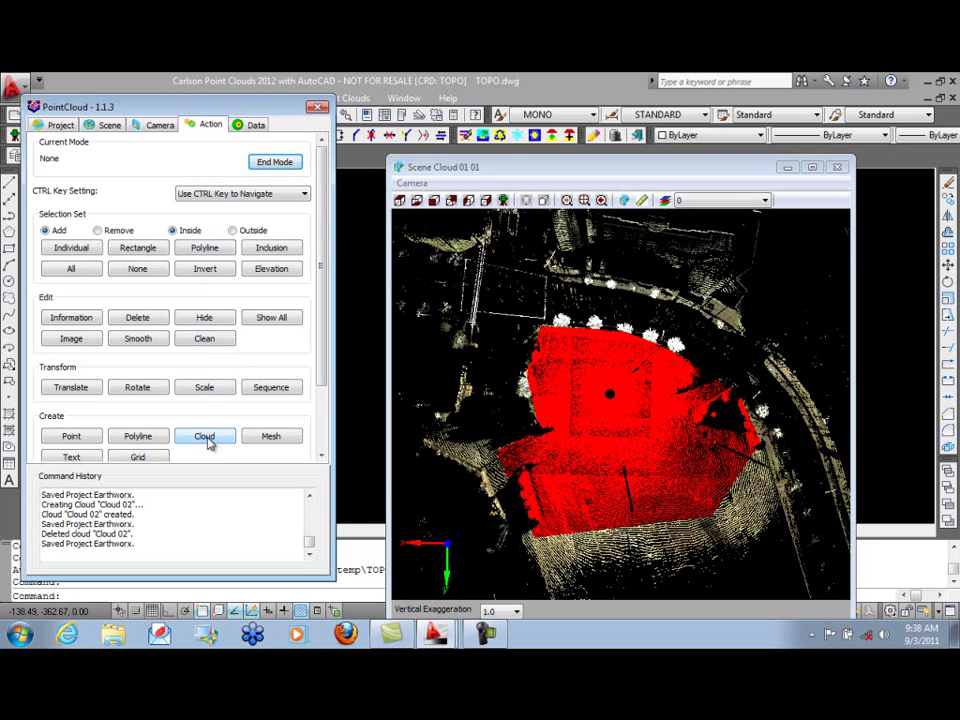
- Create a new cloud named Cloud 02 from the selected points
{"action": "left_click", "coordinate": [206, 438]}
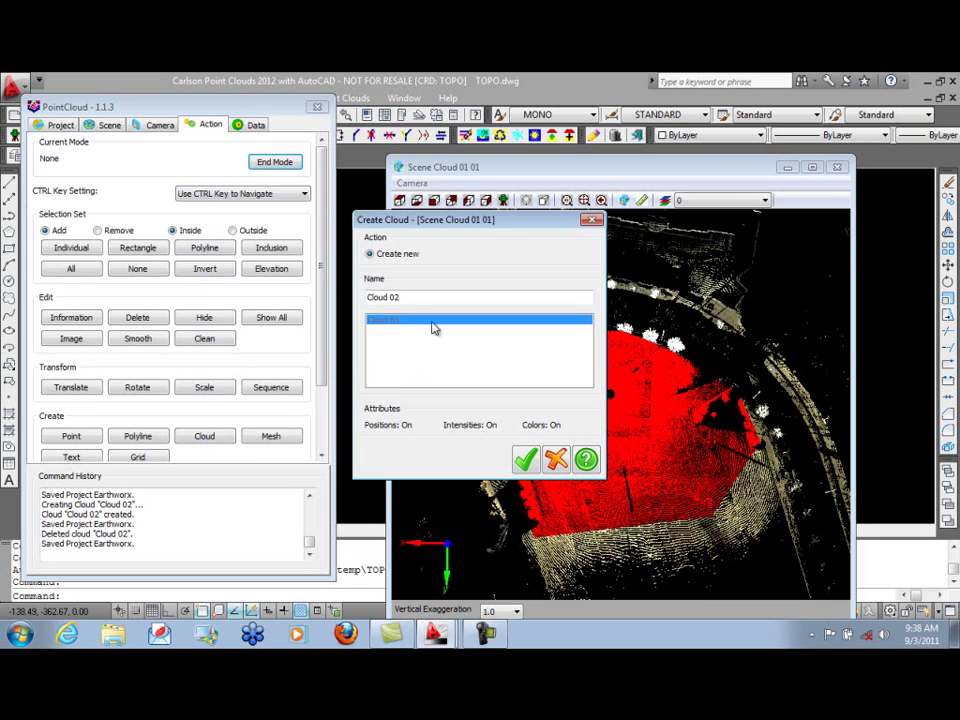
{"action": "left_click", "coordinate": [524, 460]}
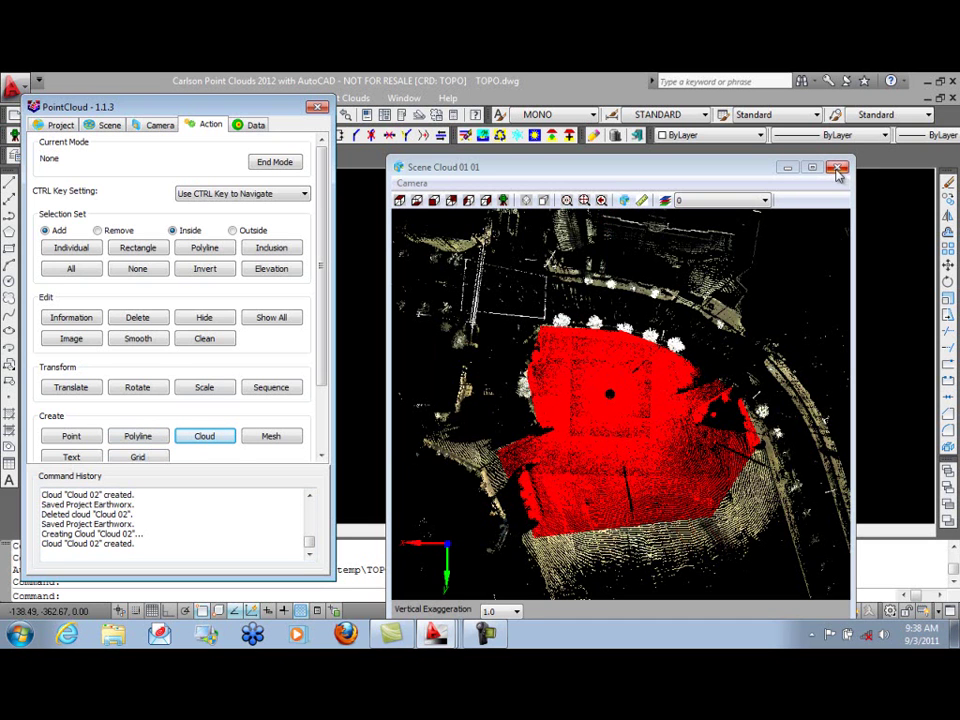
- Close the scene viewer and save the Earthworx project
{"action": "left_click", "coordinate": [838, 168]}
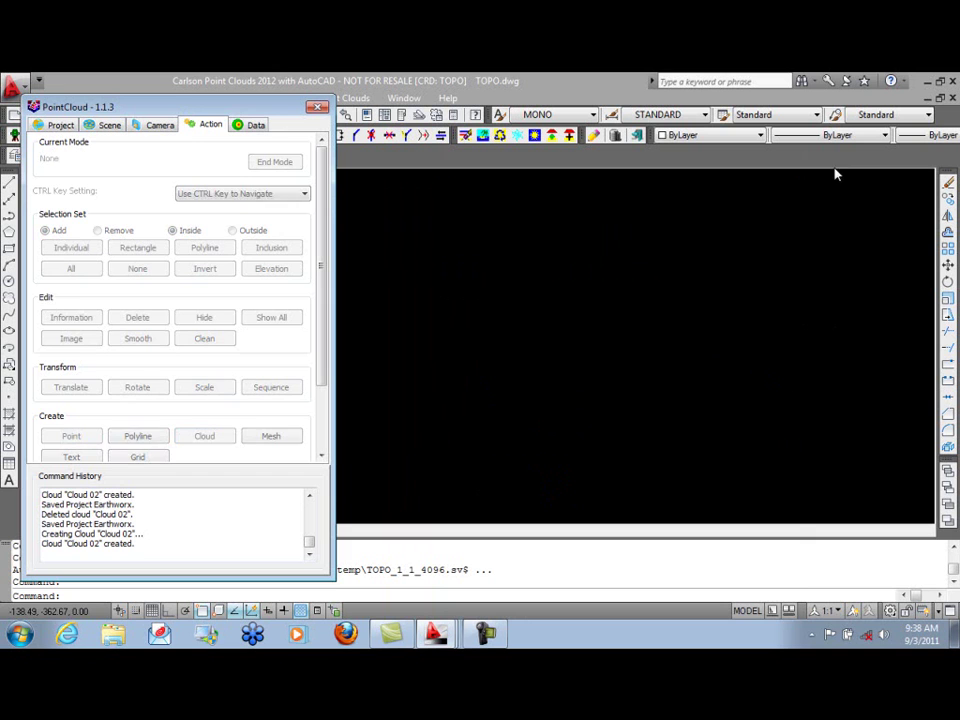
{"action": "left_click", "coordinate": [56, 125]}
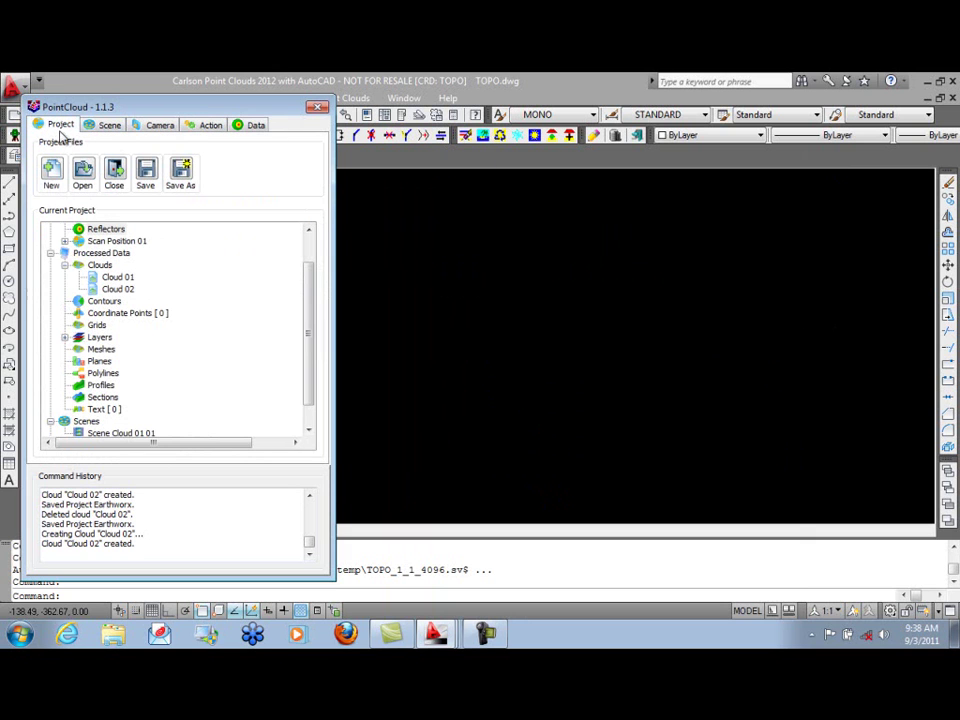
{"action": "left_click", "coordinate": [147, 187]}
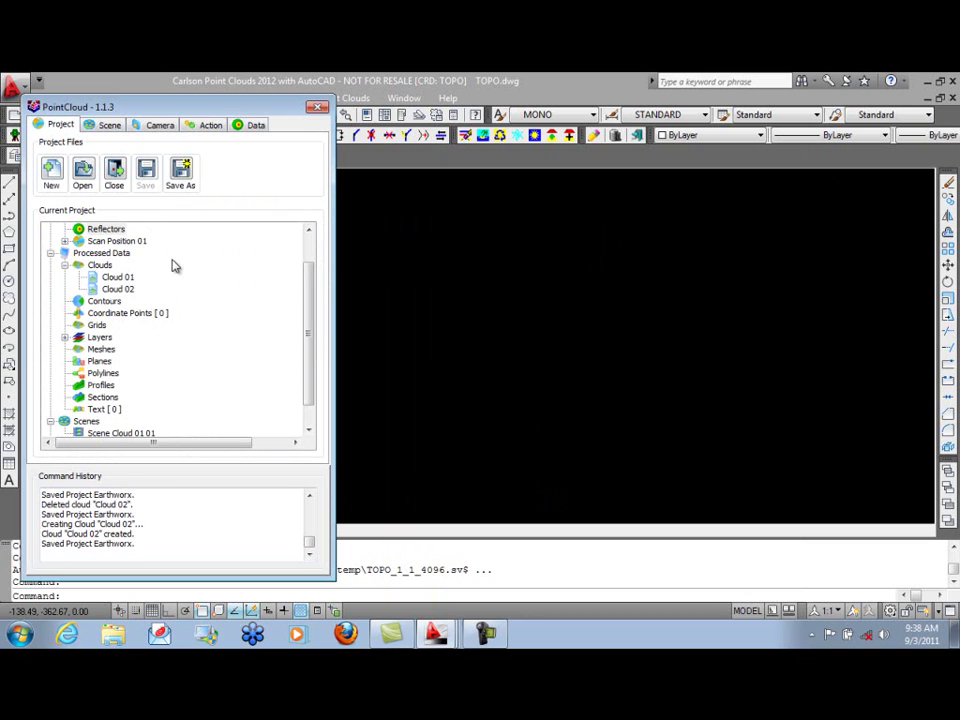
- View Cloud 02 in a new 3D scene, Scene Cloud 02 01
{"action": "left_click", "coordinate": [116, 289]}
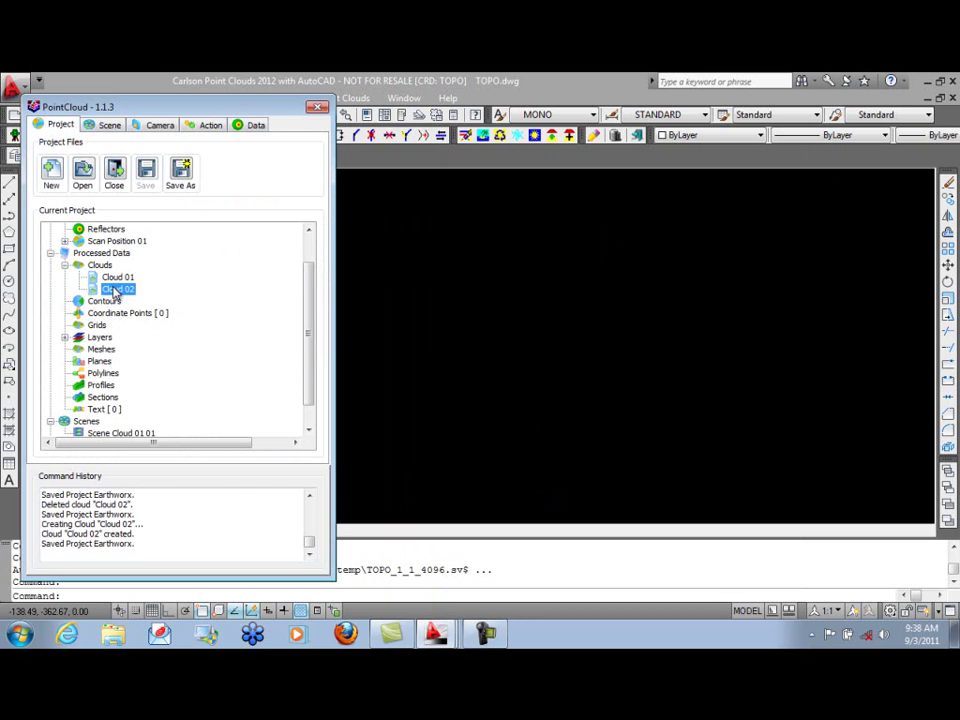
{"action": "right_click", "coordinate": [116, 290]}
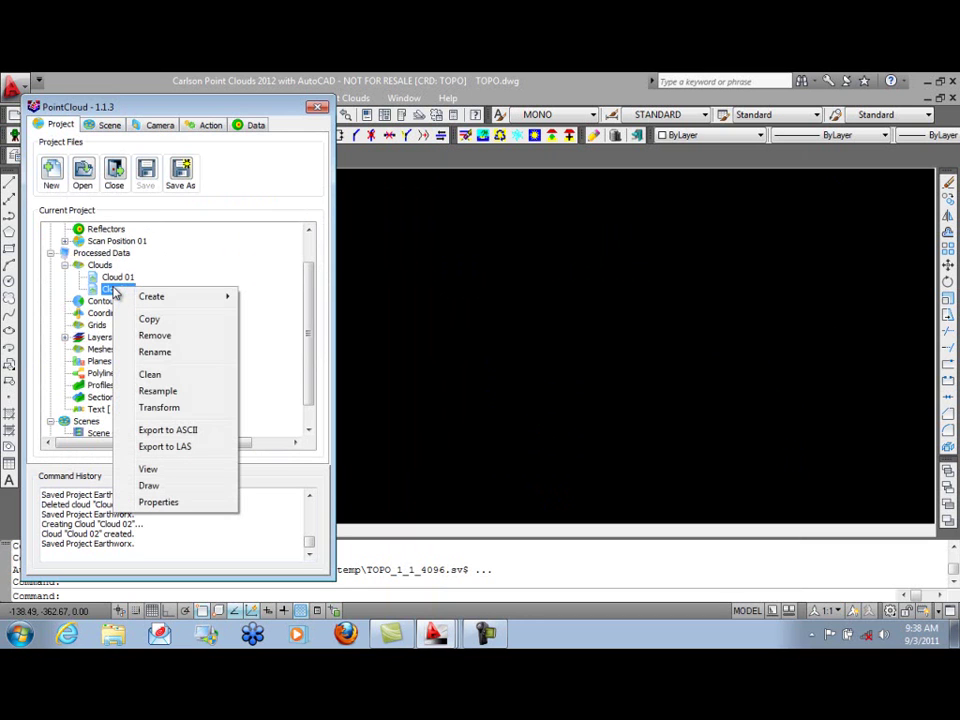
{"action": "left_click", "coordinate": [168, 472]}
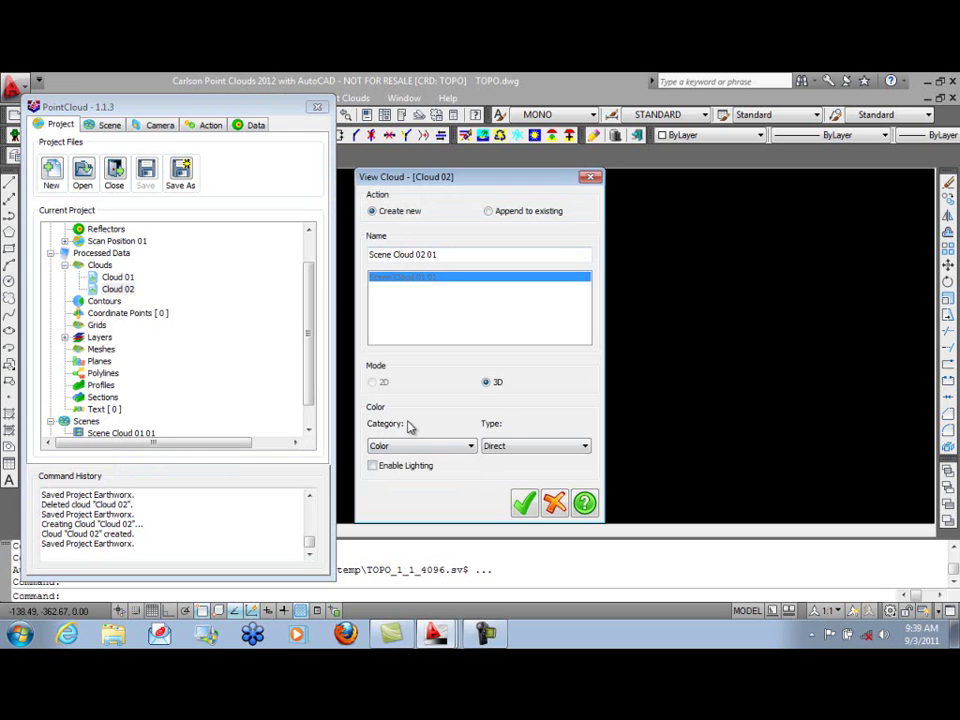
{"action": "left_click", "coordinate": [524, 502]}
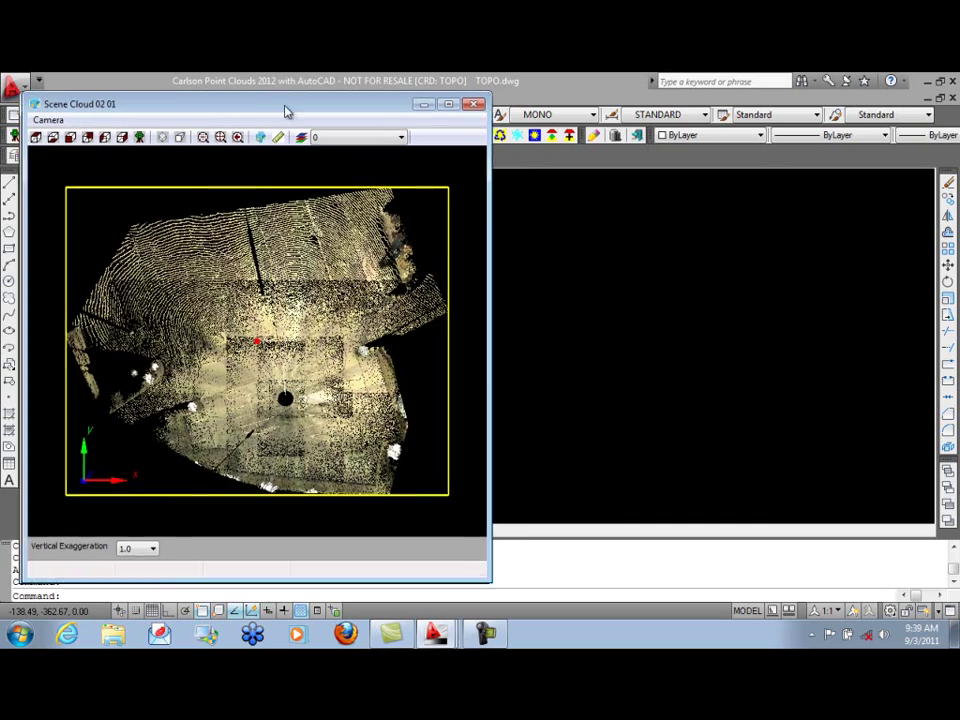
- Start Bare Earth extraction on the Cloud 02 scene and open the Slice Vertex Limit choices
{"action": "left_click_drag", "start_coordinate": [268, 104], "coordinate": [662, 118]}
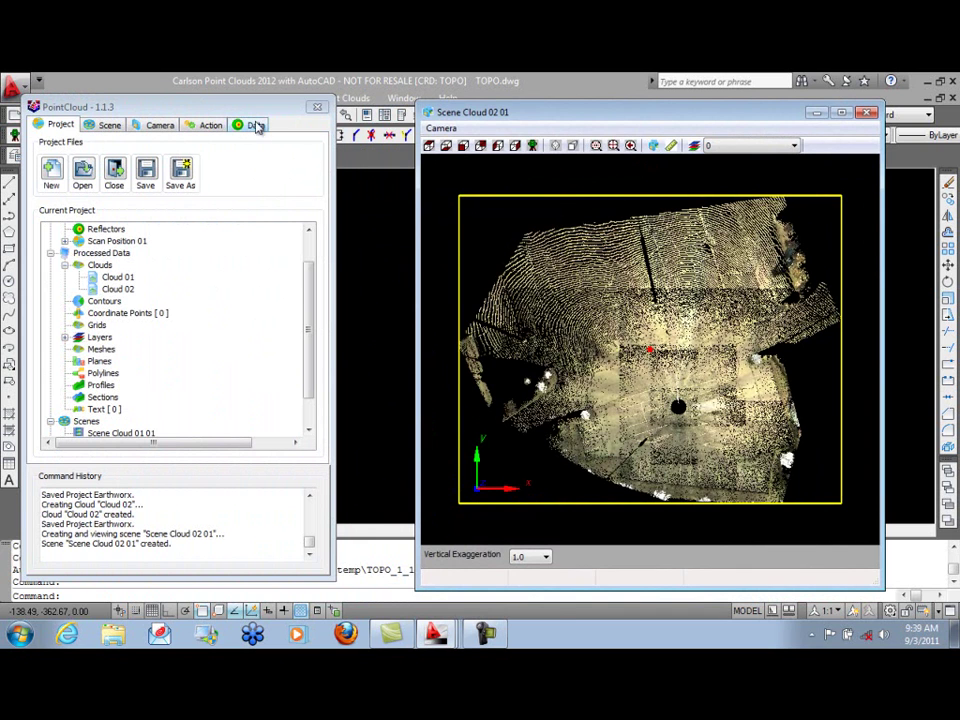
{"action": "left_click", "coordinate": [207, 126]}
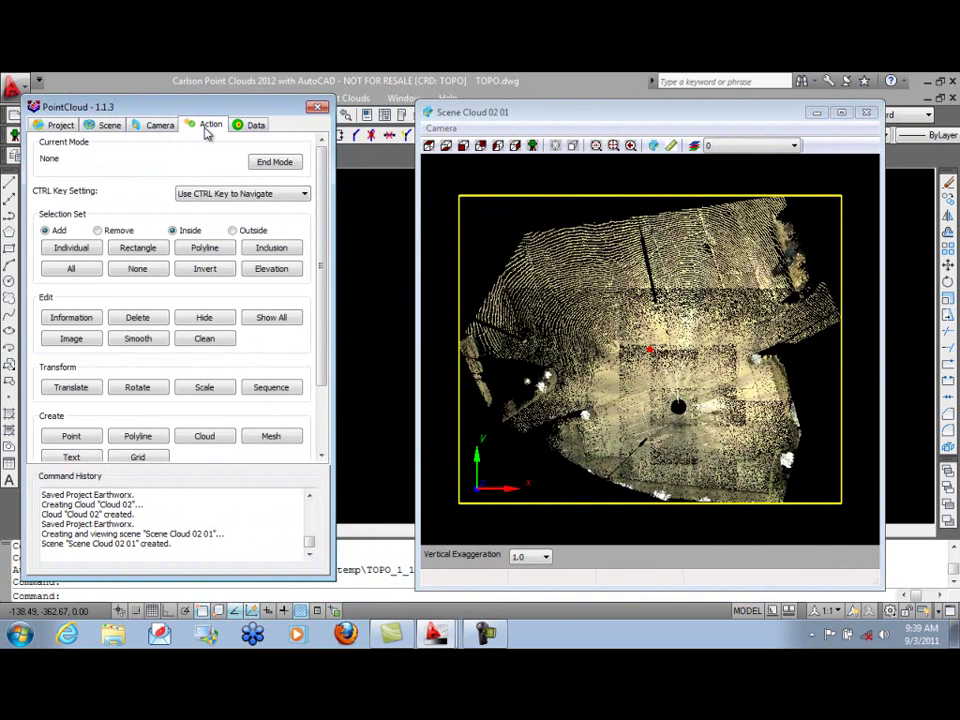
{"action": "scroll", "coordinate": [240, 340], "scroll_direction": "down", "scroll_amount": 2}
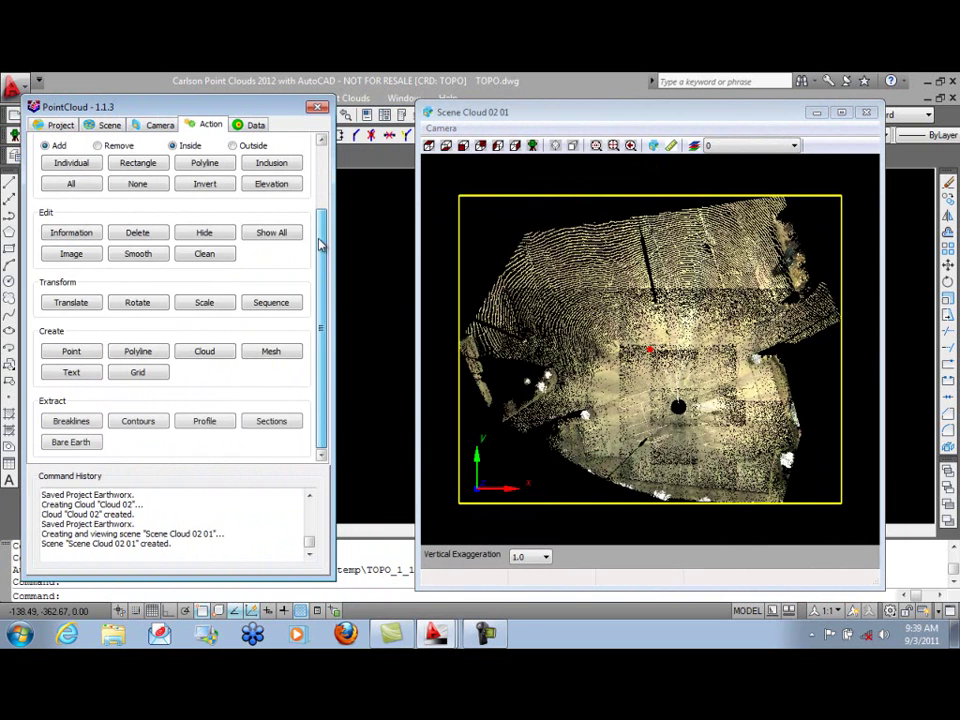
{"action": "left_click", "coordinate": [72, 443]}
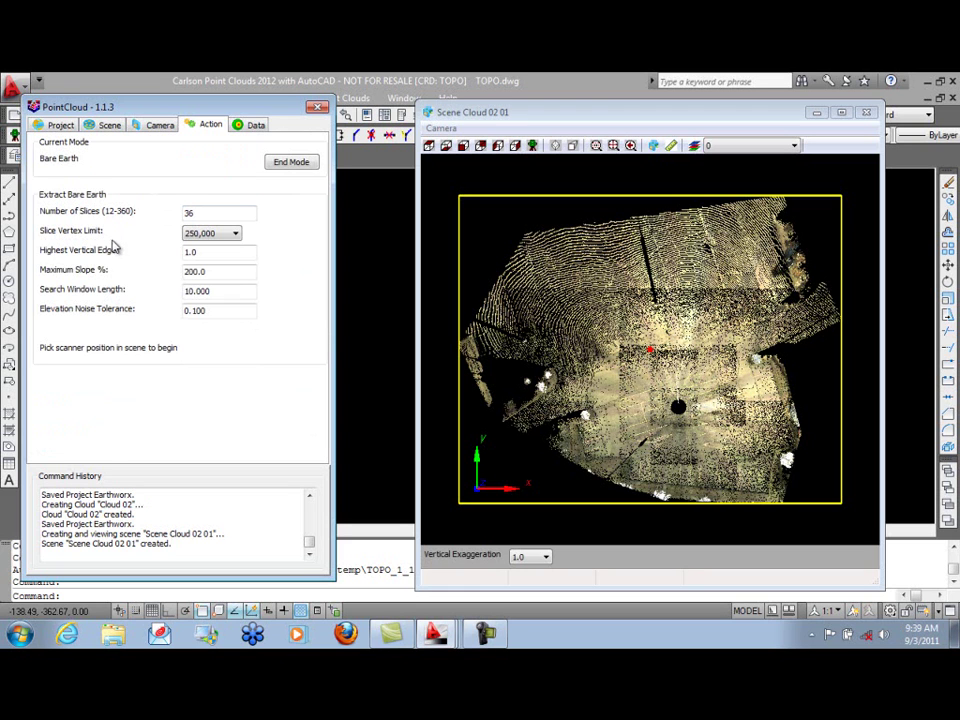
{"action": "left_click", "coordinate": [236, 234]}
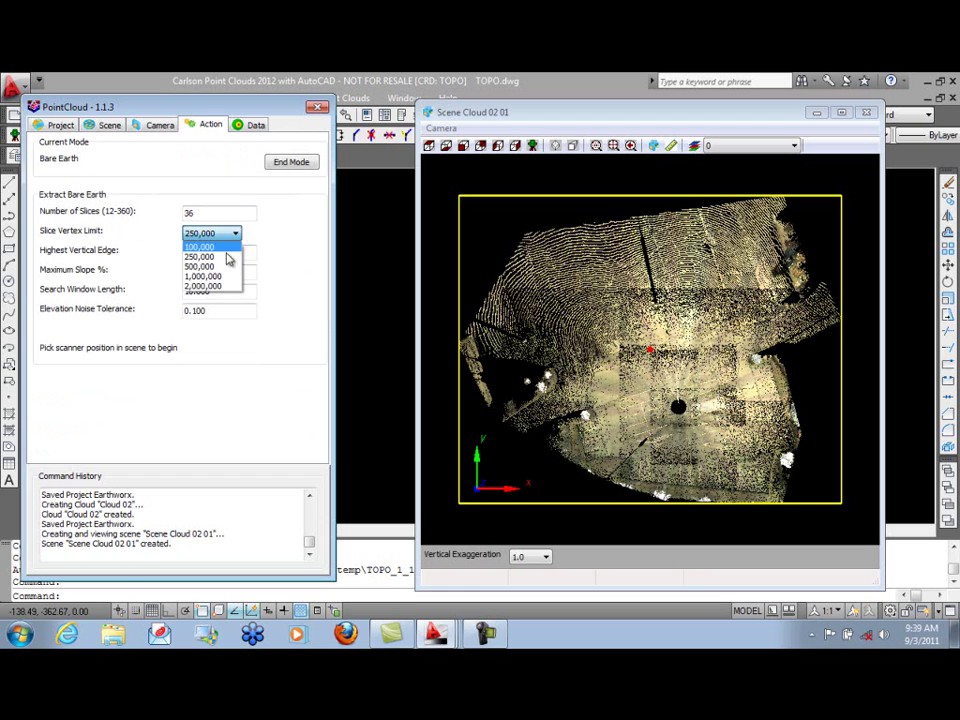
- Leave the Slice Vertex Limit at 250,000
{"action": "left_click", "coordinate": [214, 258]}
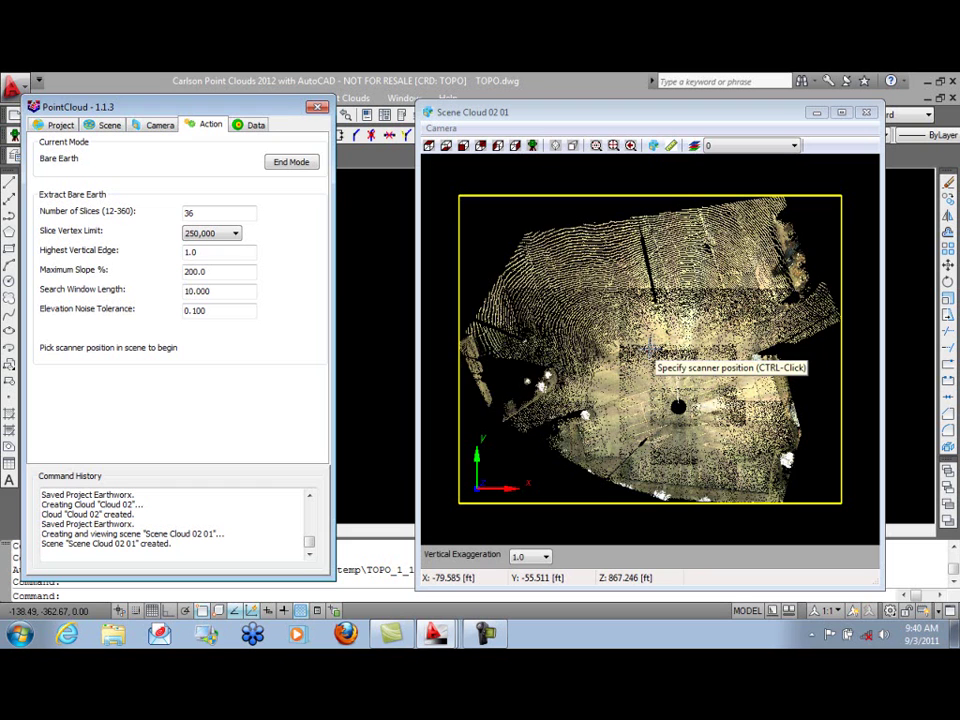
- Pick the scanner position and extract the bare-earth points into Cloud 03
{"action": "left_click", "coordinate": [651, 347], "text": "ctrl"}
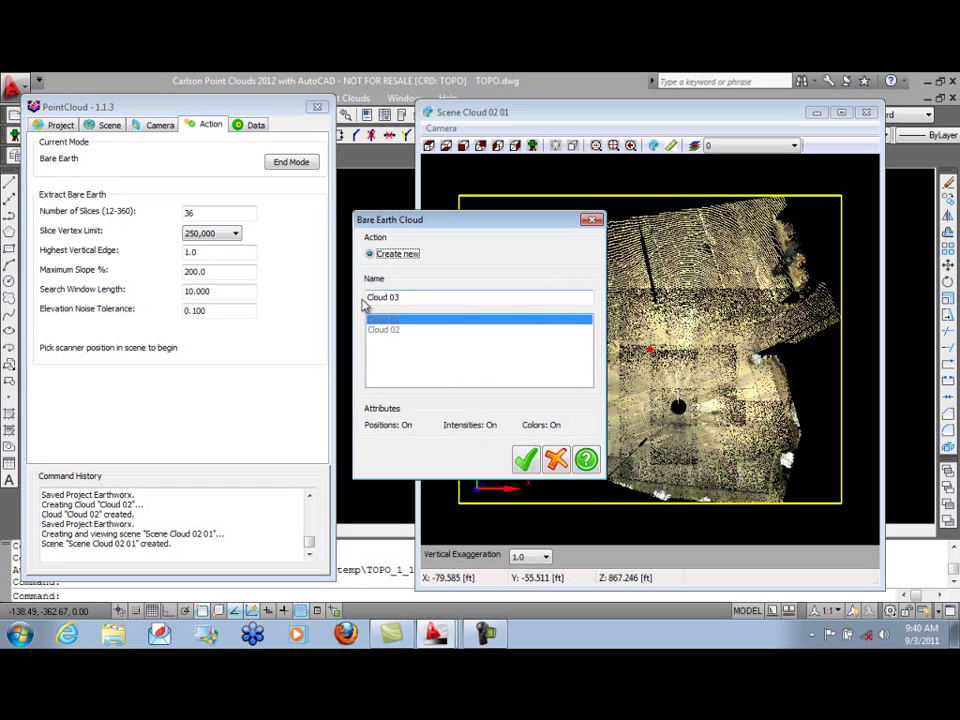
{"action": "left_click", "coordinate": [526, 460]}
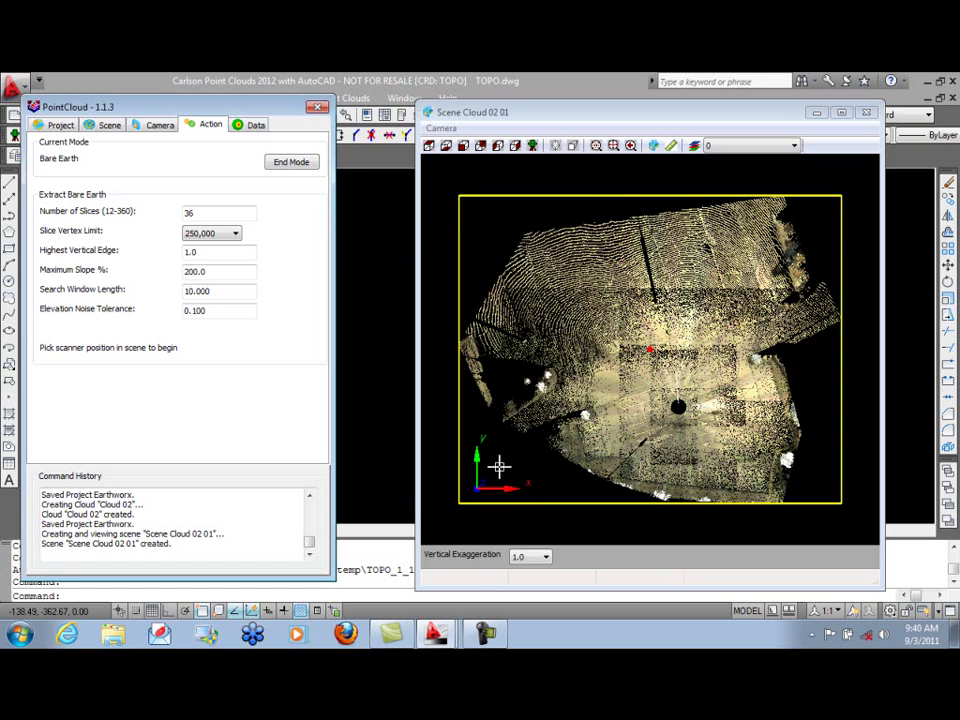
{"action": "left_click", "coordinate": [499, 466]}
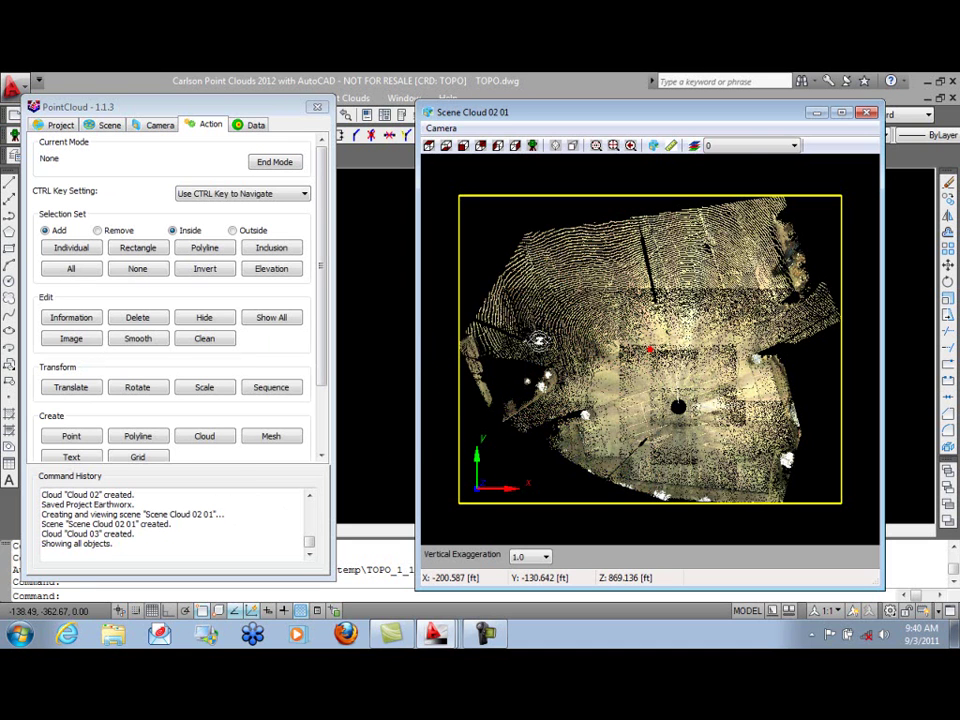
- Close the Cloud 02 scene and save the Earthworx project
{"action": "left_click", "coordinate": [868, 116]}
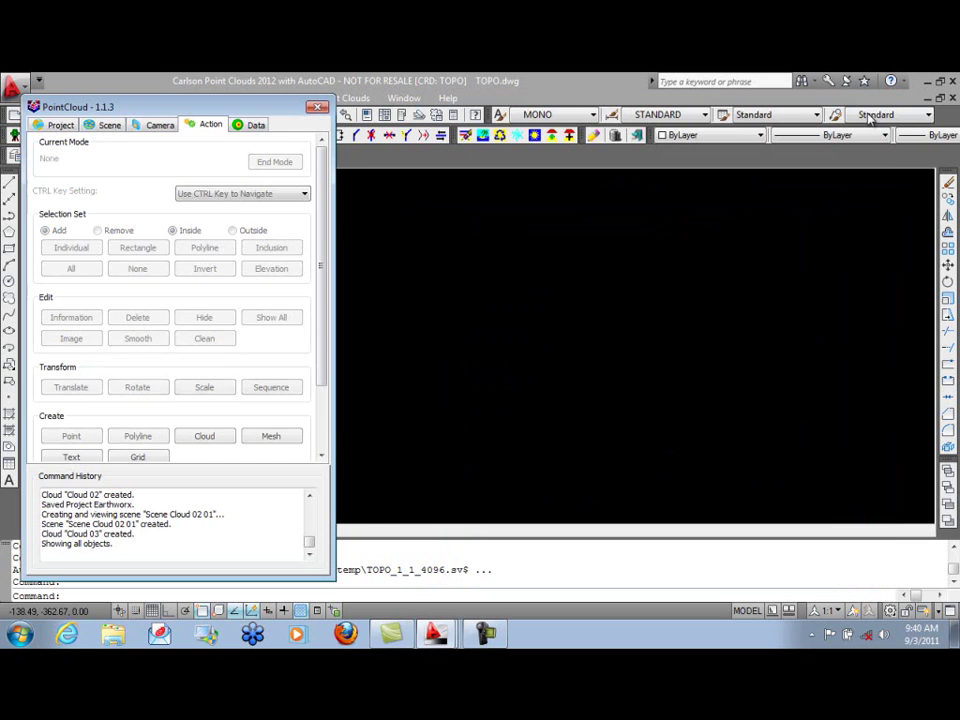
{"action": "left_click", "coordinate": [58, 124]}
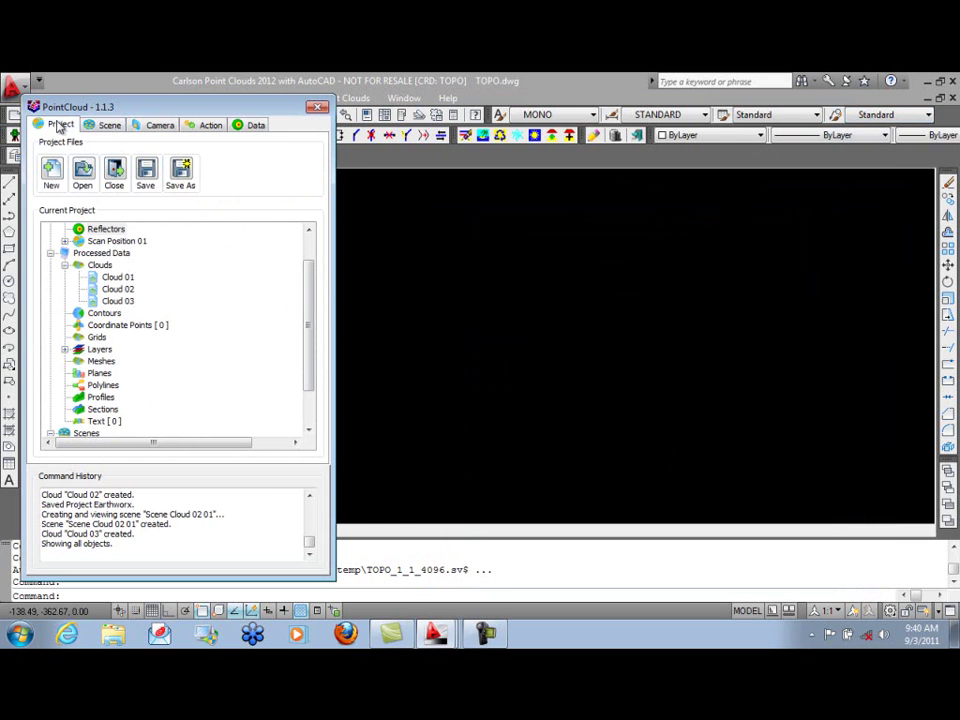
{"action": "left_click", "coordinate": [146, 172]}
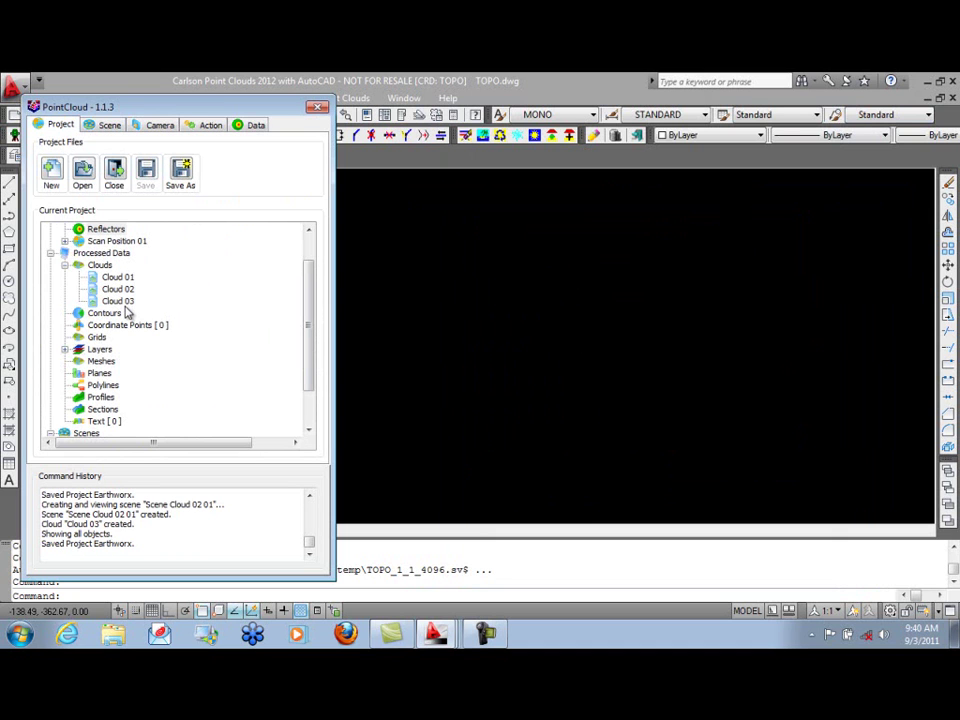
- View Cloud 03 in a new 3D scene, Scene Cloud 03 01
{"action": "left_click", "coordinate": [118, 301]}
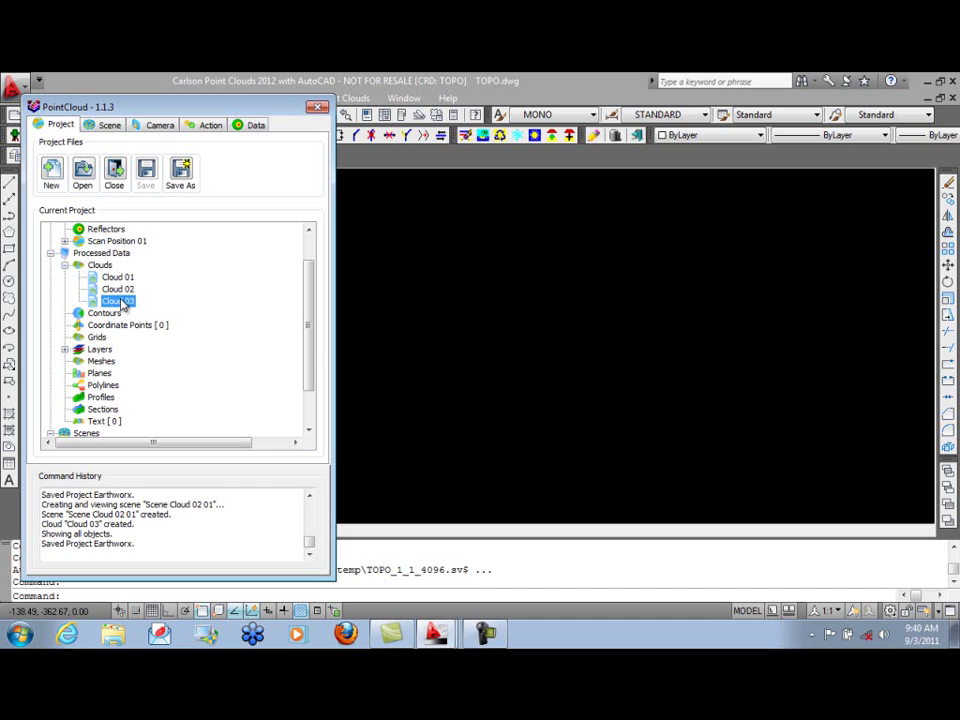
{"action": "right_click", "coordinate": [121, 303]}
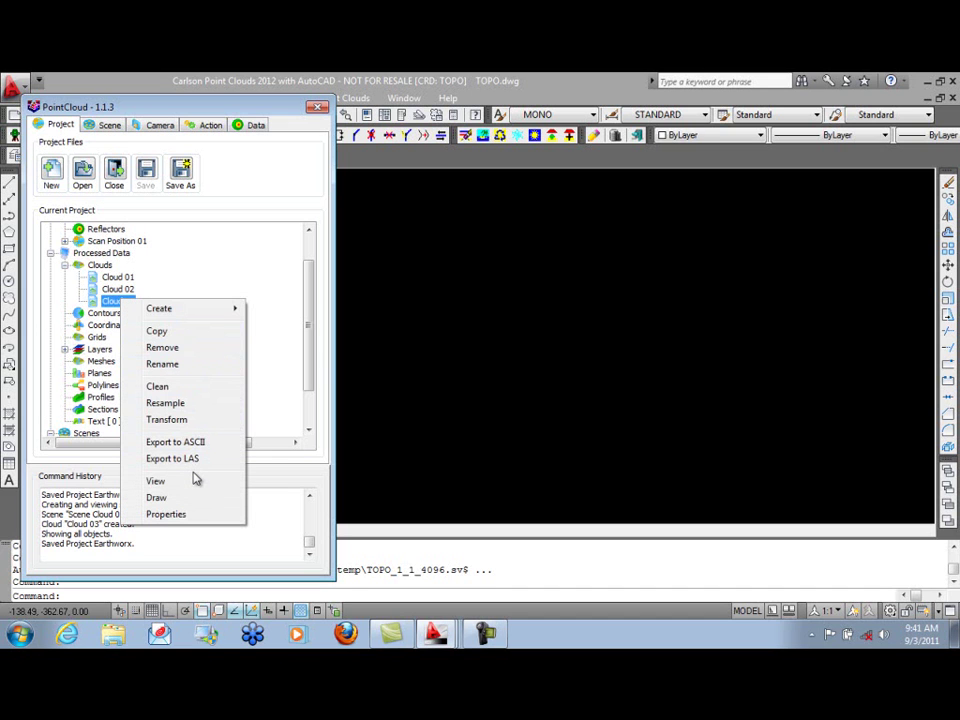
{"action": "left_click", "coordinate": [150, 481]}
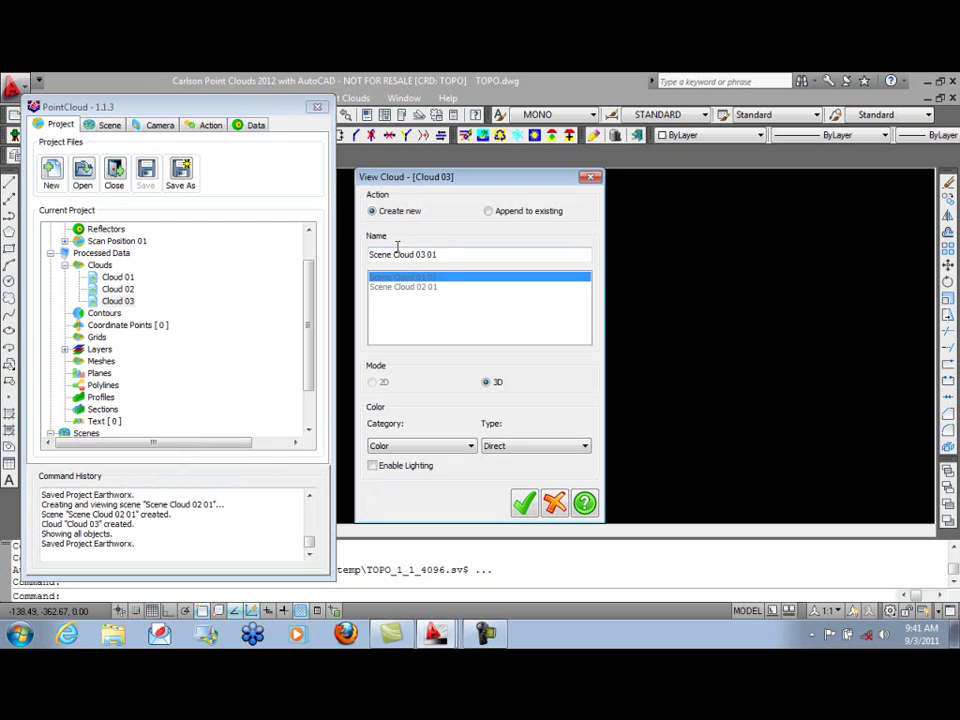
{"action": "left_click", "coordinate": [523, 503]}
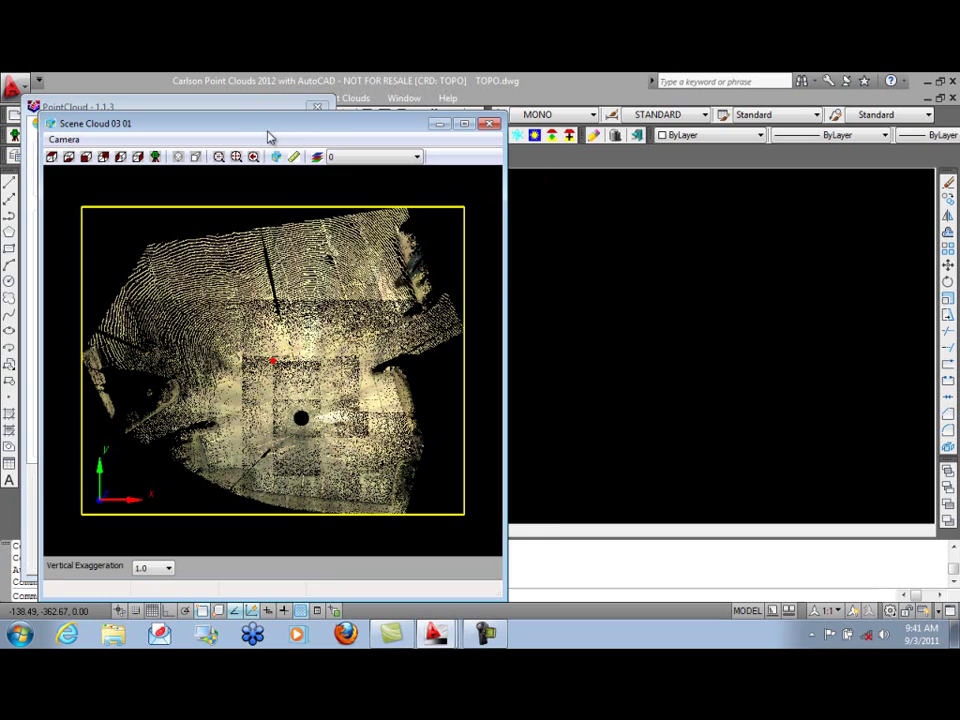
{"action": "left_click_drag", "start_coordinate": [272, 129], "coordinate": [685, 106]}
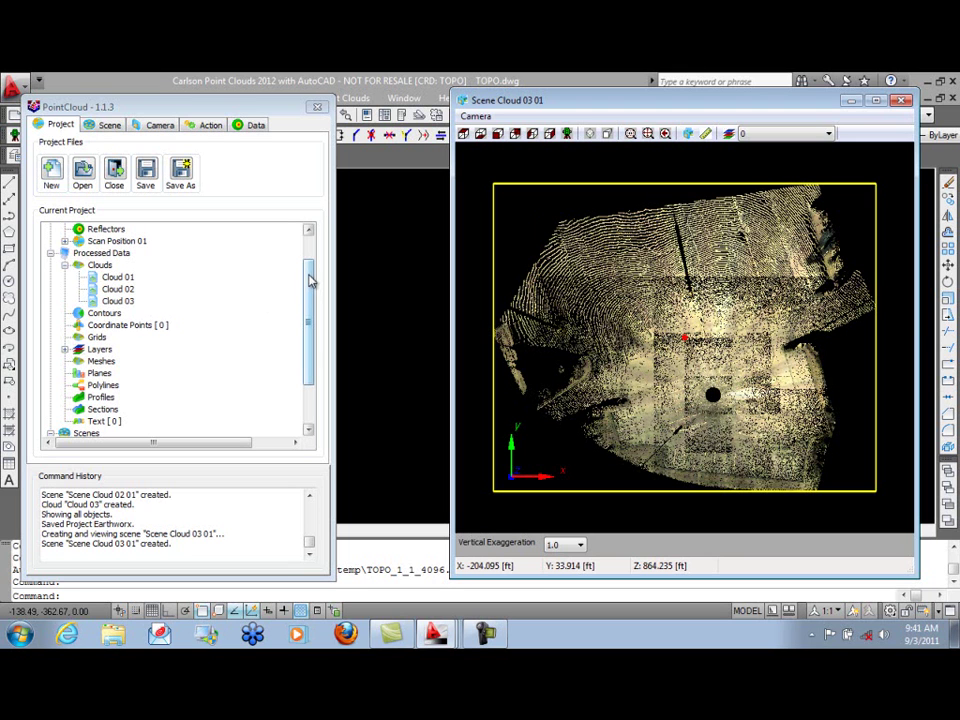
- Select all Cloud 03 points and mesh them into Mesh 01 with a 4,000,000 vertex limit
{"action": "left_click", "coordinate": [208, 126]}
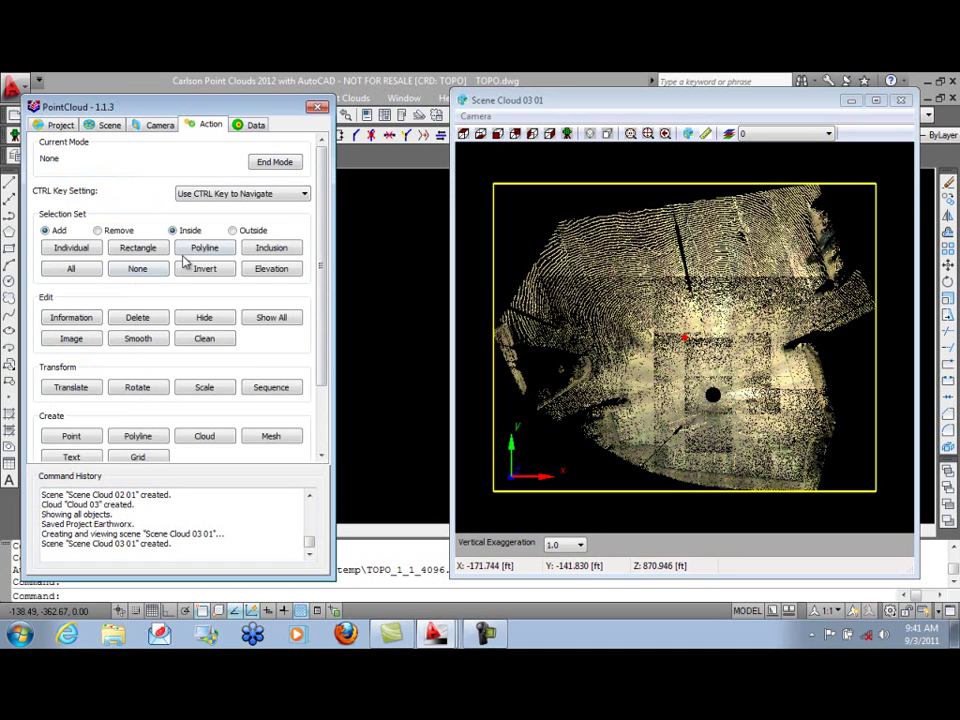
{"action": "left_click", "coordinate": [86, 269]}
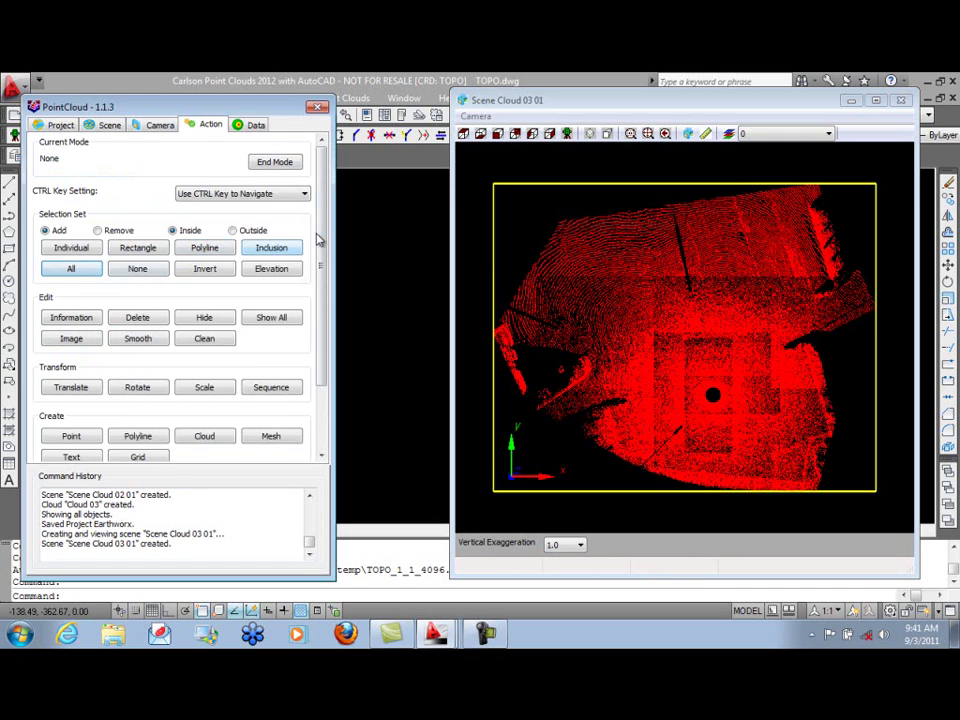
{"action": "scroll", "coordinate": [317, 240], "scroll_direction": "down", "scroll_amount": 1}
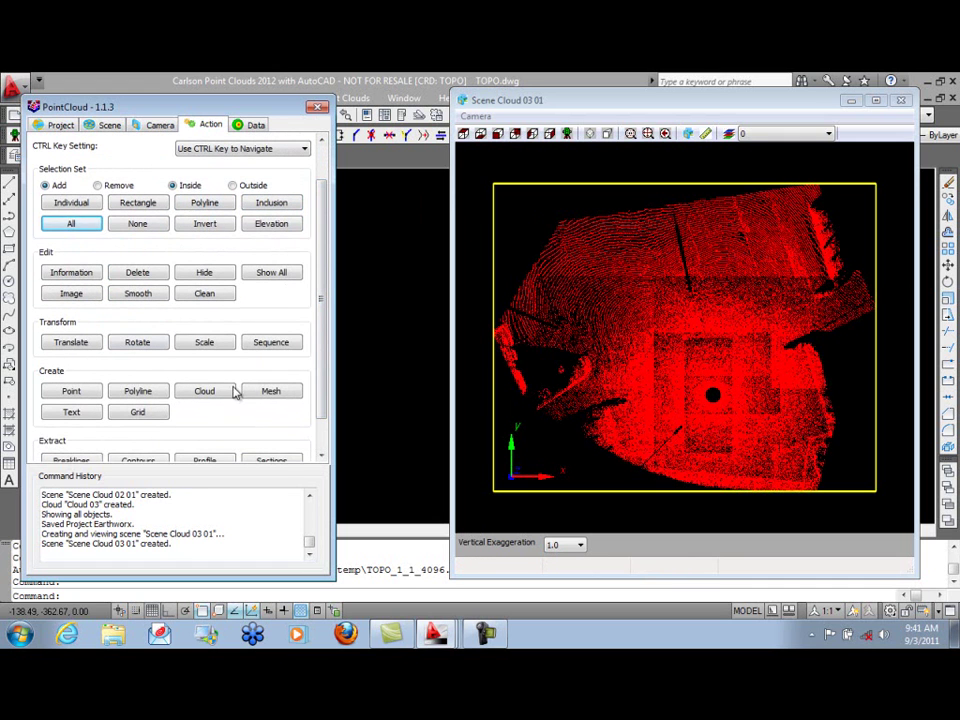
{"action": "left_click", "coordinate": [272, 392]}
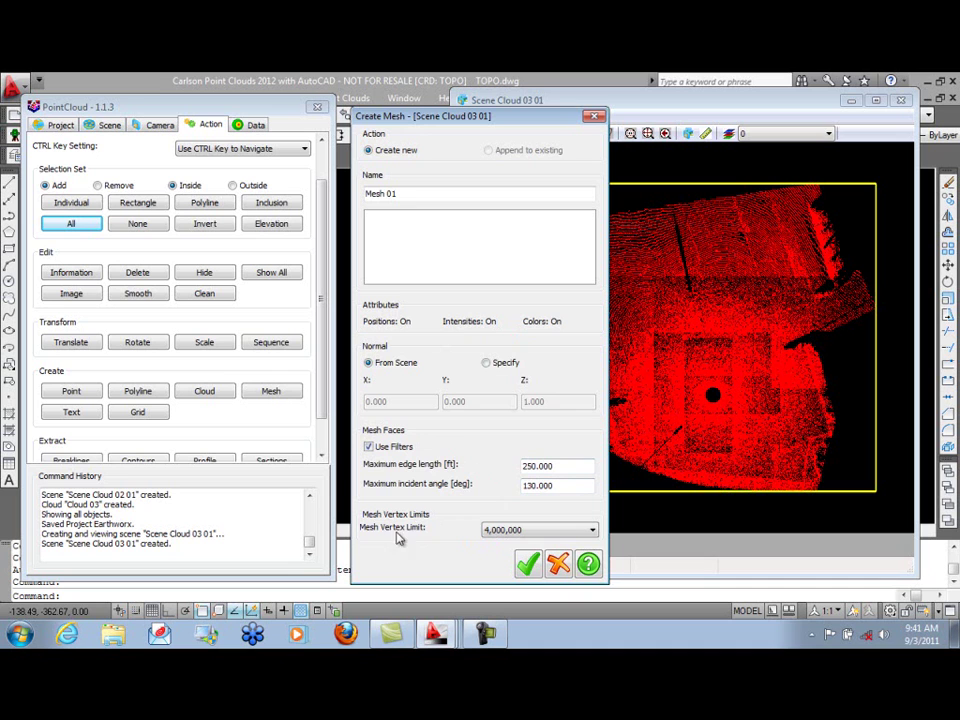
{"action": "left_click", "coordinate": [592, 531]}
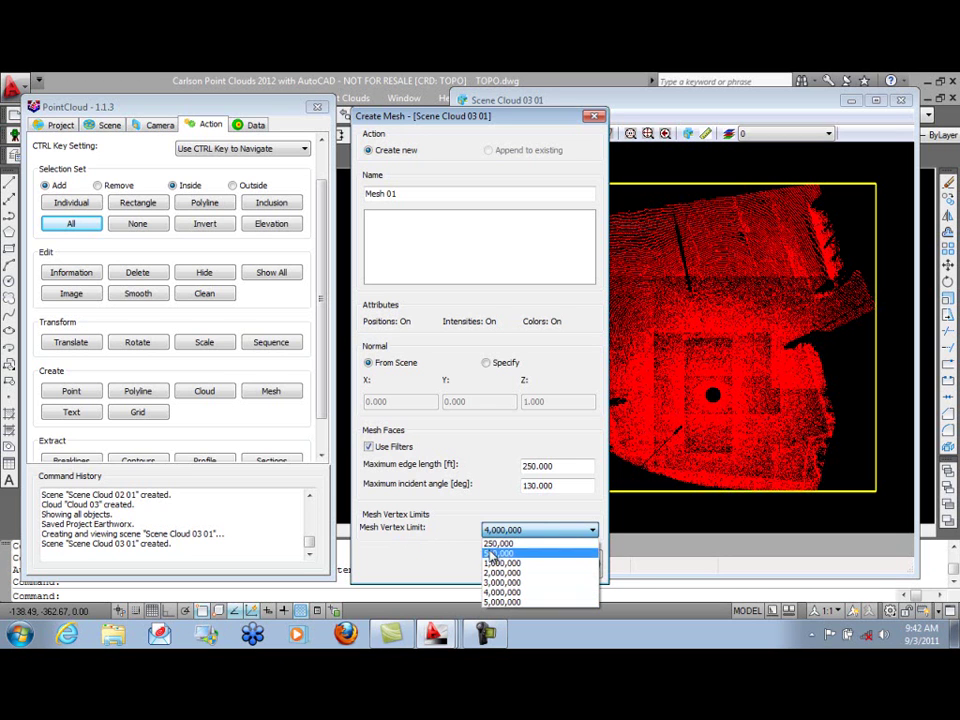
{"action": "left_click", "coordinate": [504, 594]}
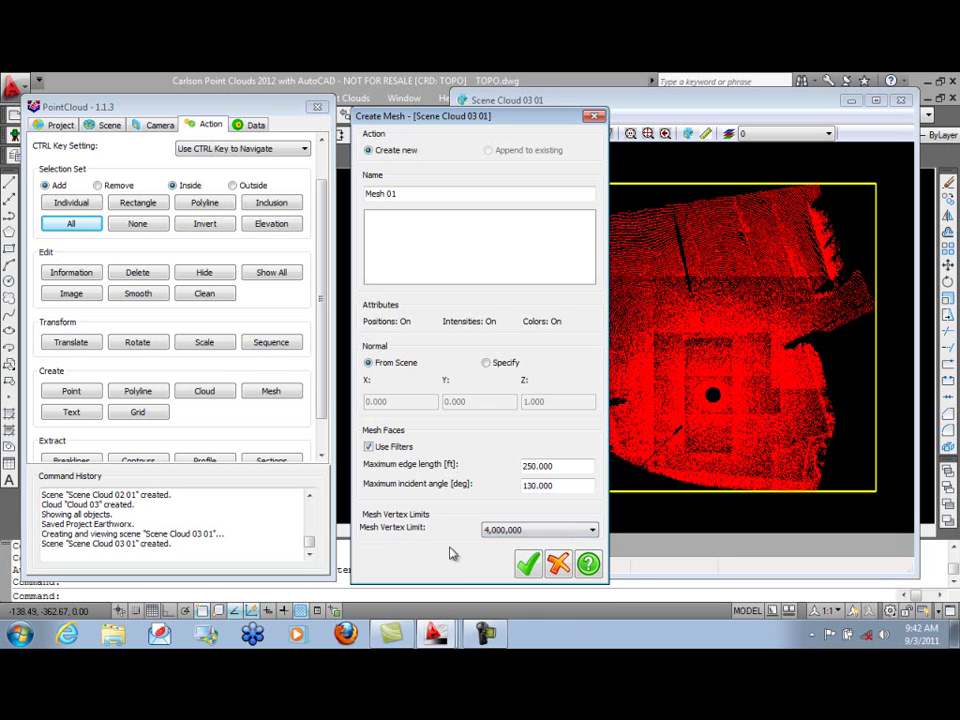
{"action": "left_click", "coordinate": [526, 565]}
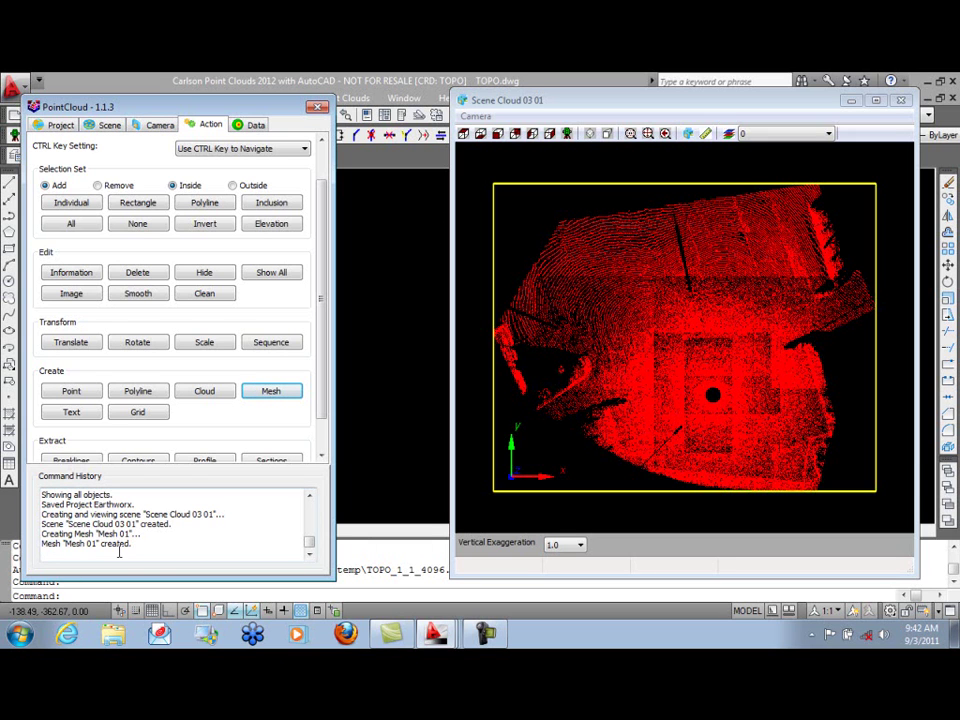
- Close the Scene Cloud 03 view and save the Earthworx project
{"action": "left_click", "coordinate": [903, 103]}
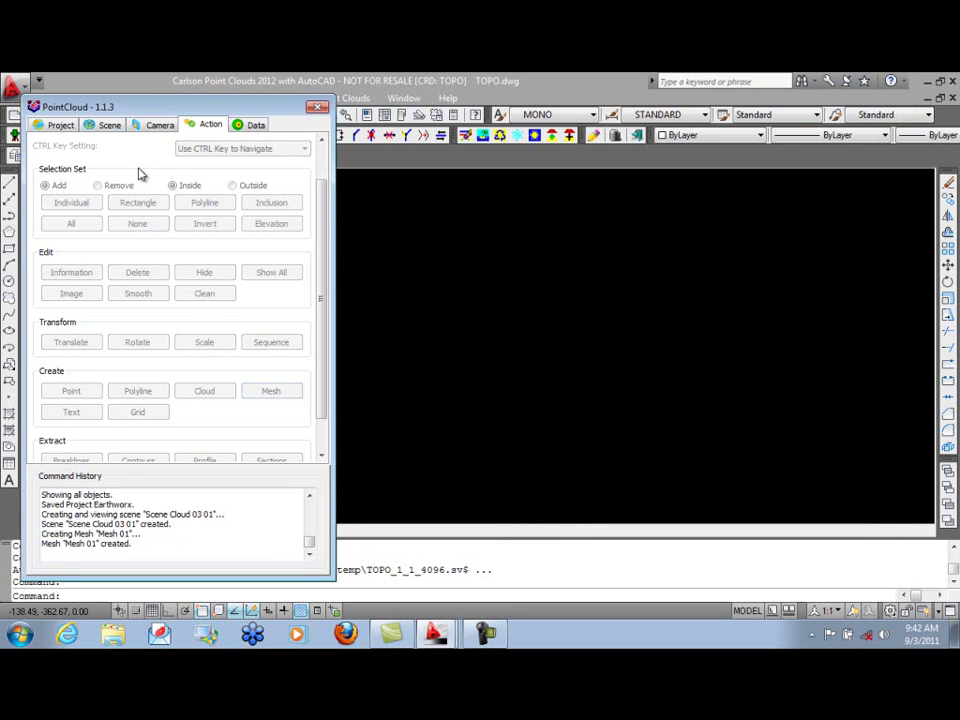
{"action": "left_click", "coordinate": [55, 123]}
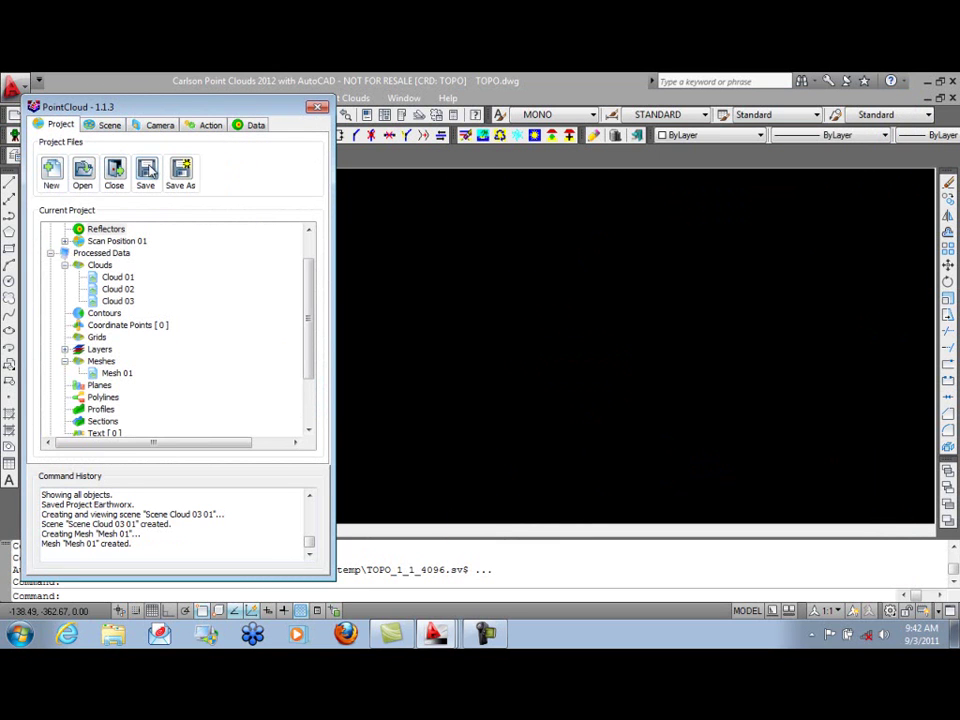
{"action": "left_click", "coordinate": [147, 171]}
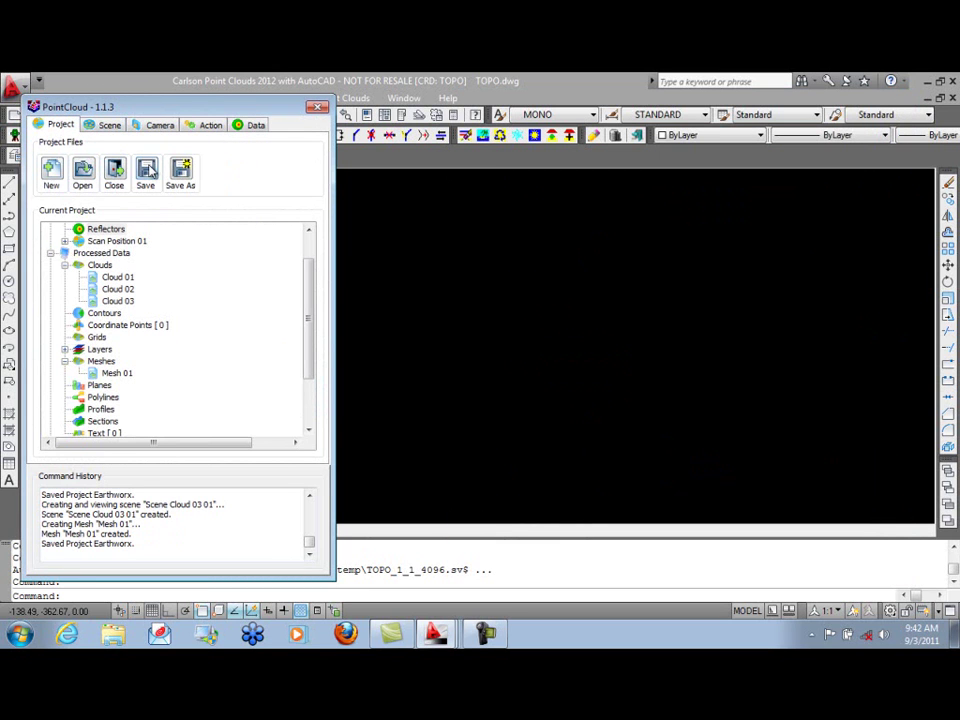
- Review Mesh 01's vertex, edge and face counts in its Properties dialog
{"action": "left_click", "coordinate": [117, 375]}
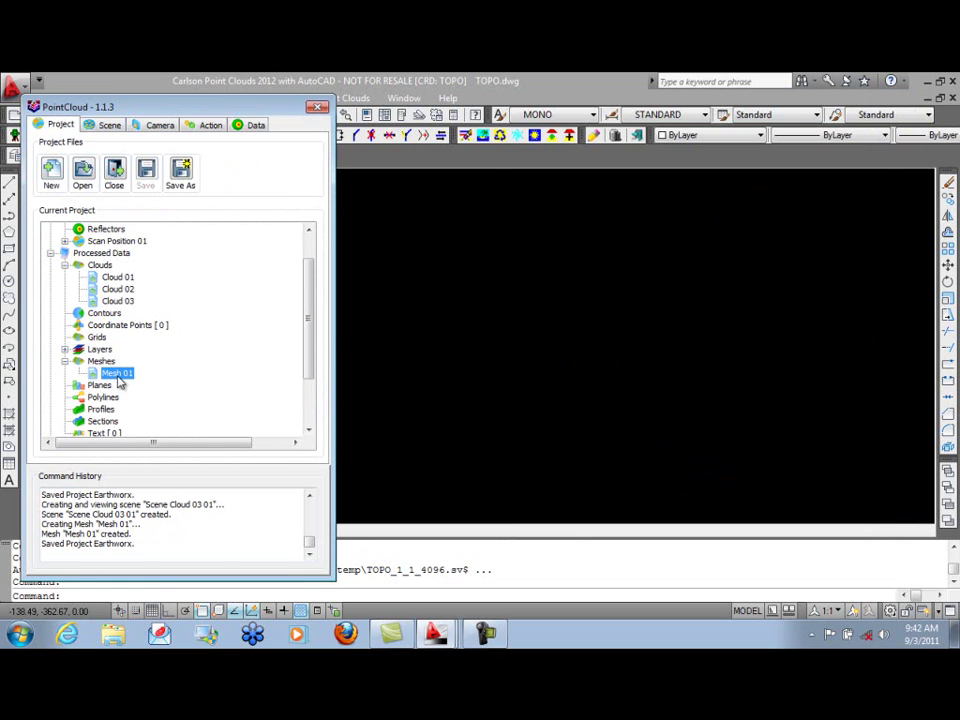
{"action": "right_click", "coordinate": [119, 378]}
{"action": "left_click", "coordinate": [160, 591]}
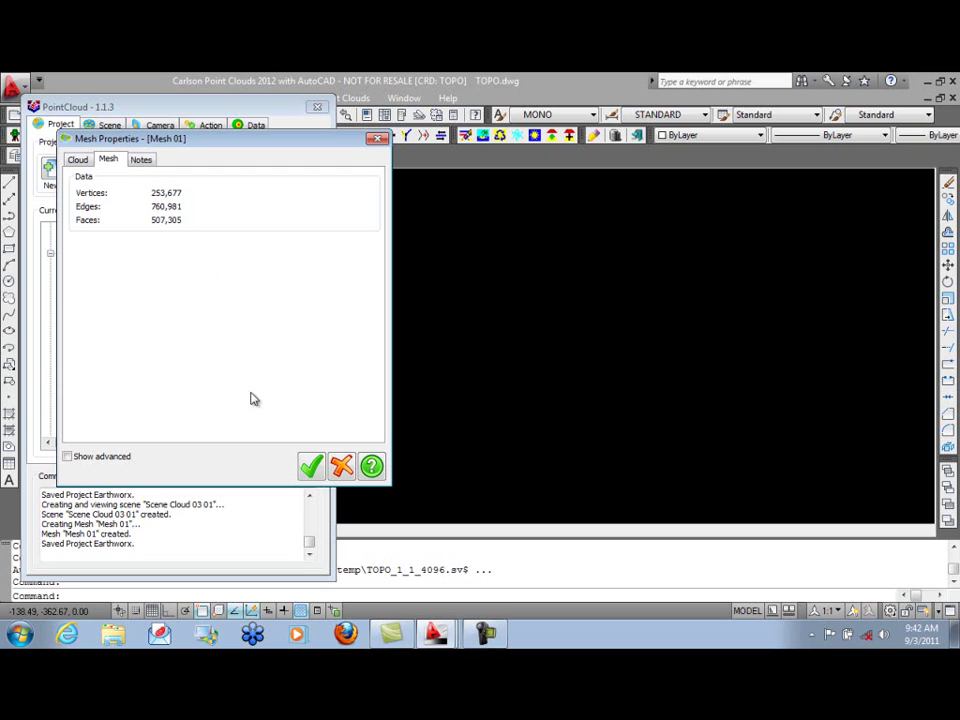
{"action": "left_click", "coordinate": [377, 139]}
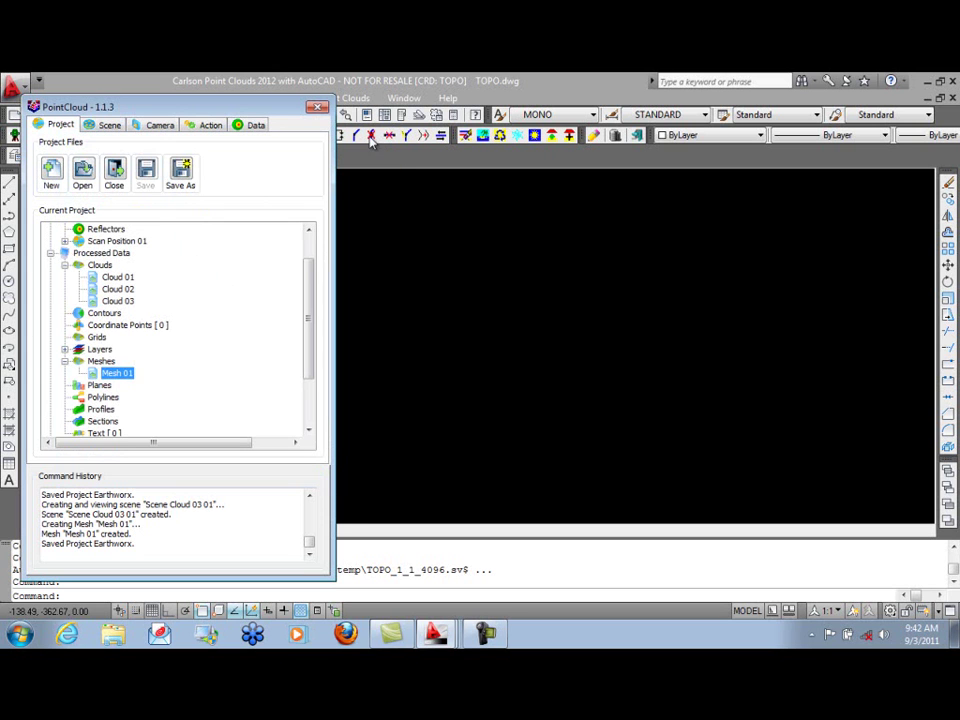
- Export Mesh 01 as a TIN file named eg
{"action": "right_click", "coordinate": [120, 376]}
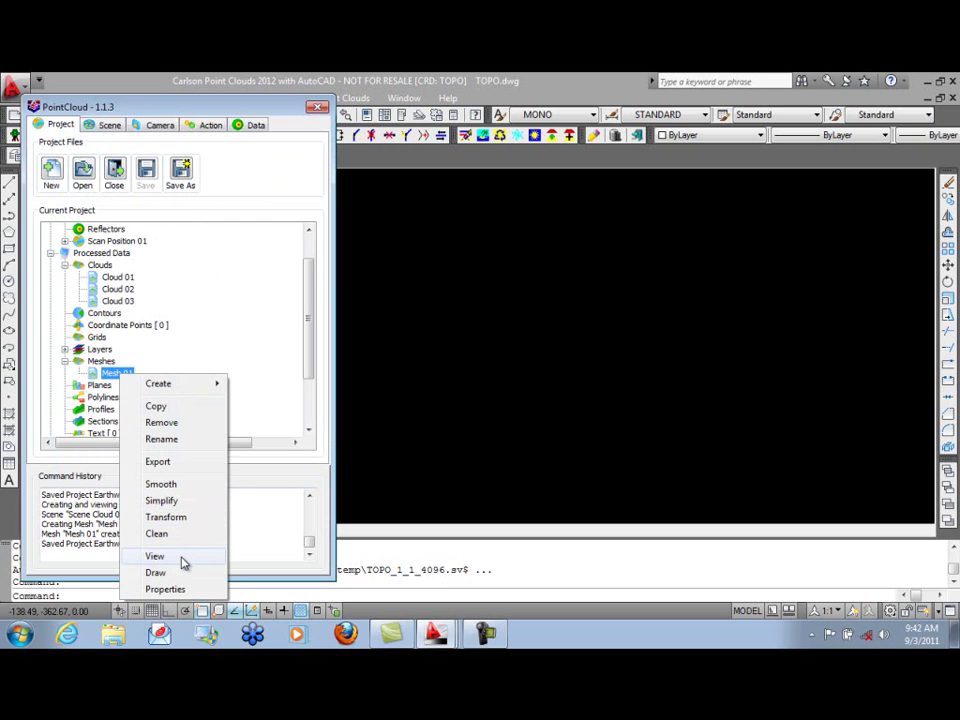
{"action": "left_click", "coordinate": [176, 464]}
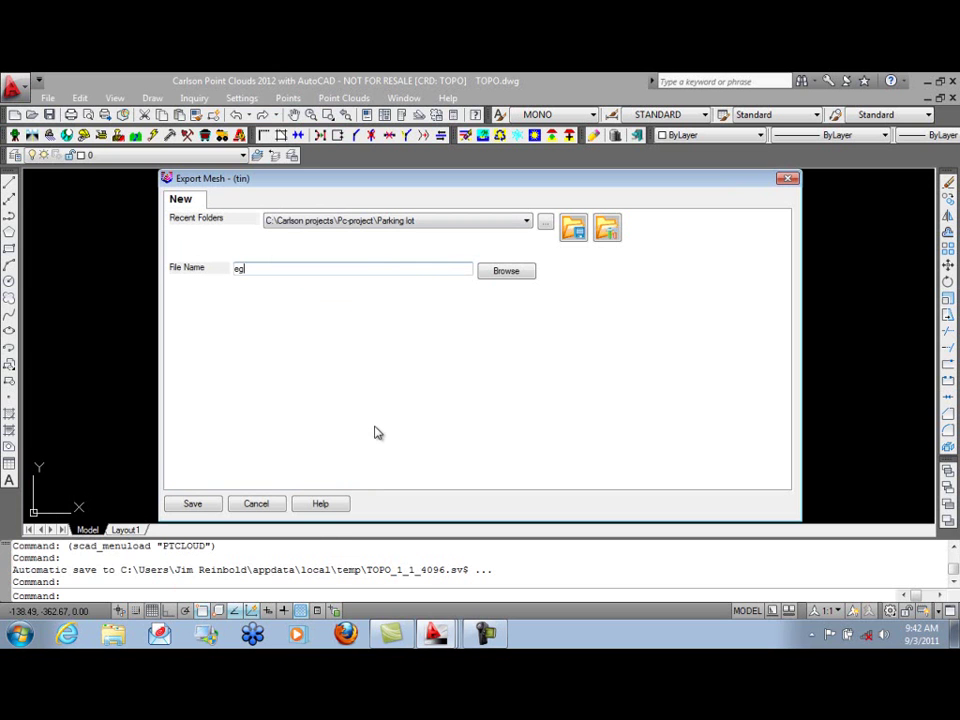
{"action": "key", "text": "Return"}
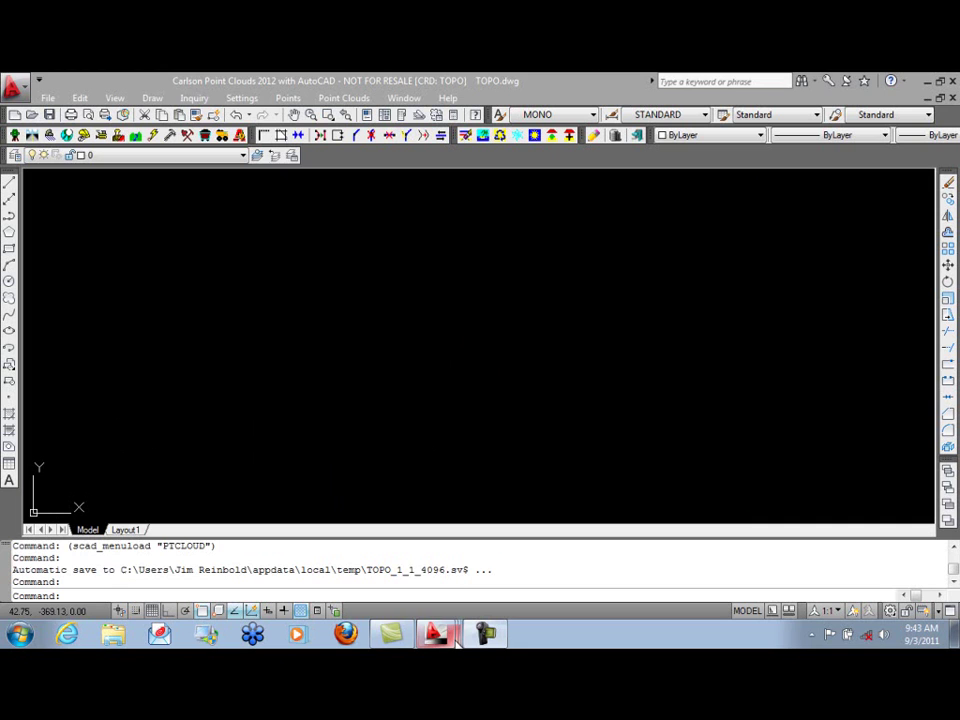
- Draw the eg.tin boundary as a 2D polyline on layer SURFACE_LIMIT using Draw Surface Boundary
{"action": "mouse_move", "coordinate": [449, 641]}
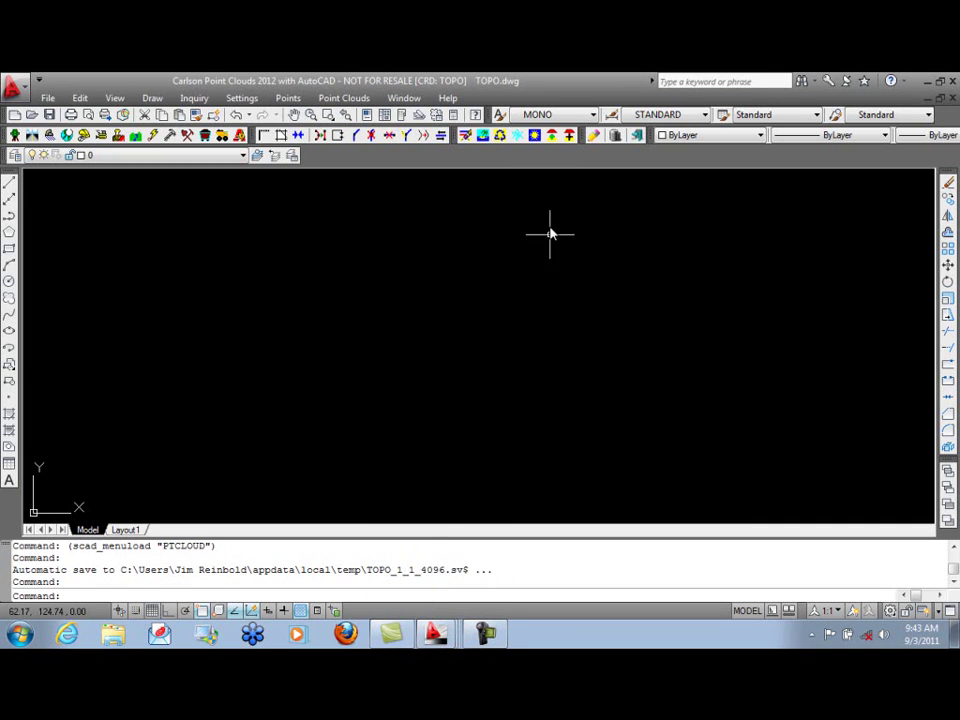
{"action": "left_click", "coordinate": [31, 136]}
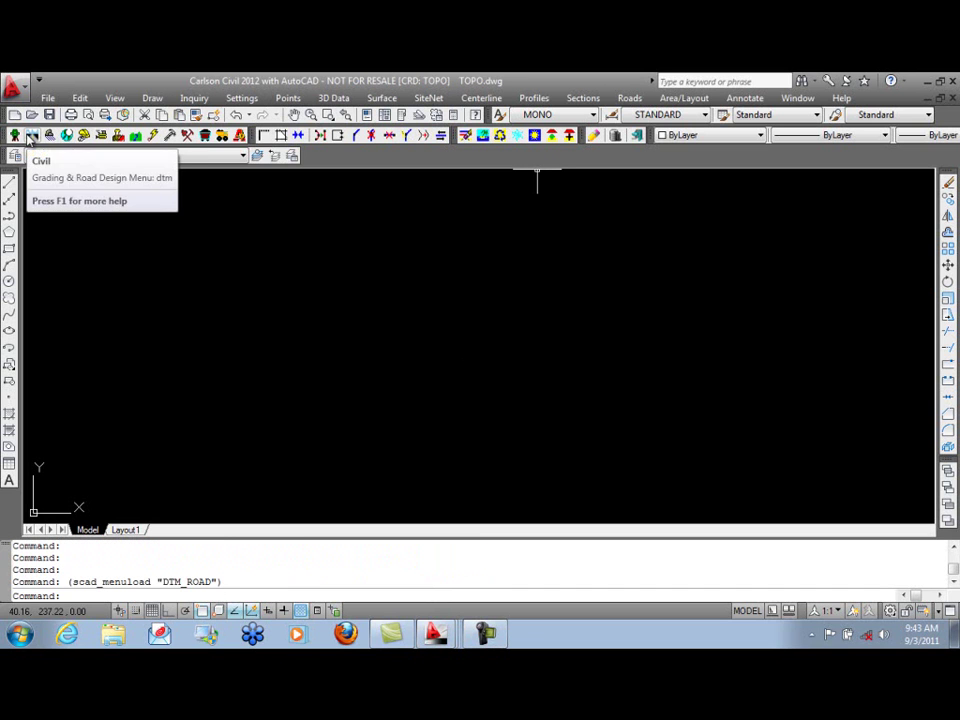
{"action": "left_click", "coordinate": [384, 98]}
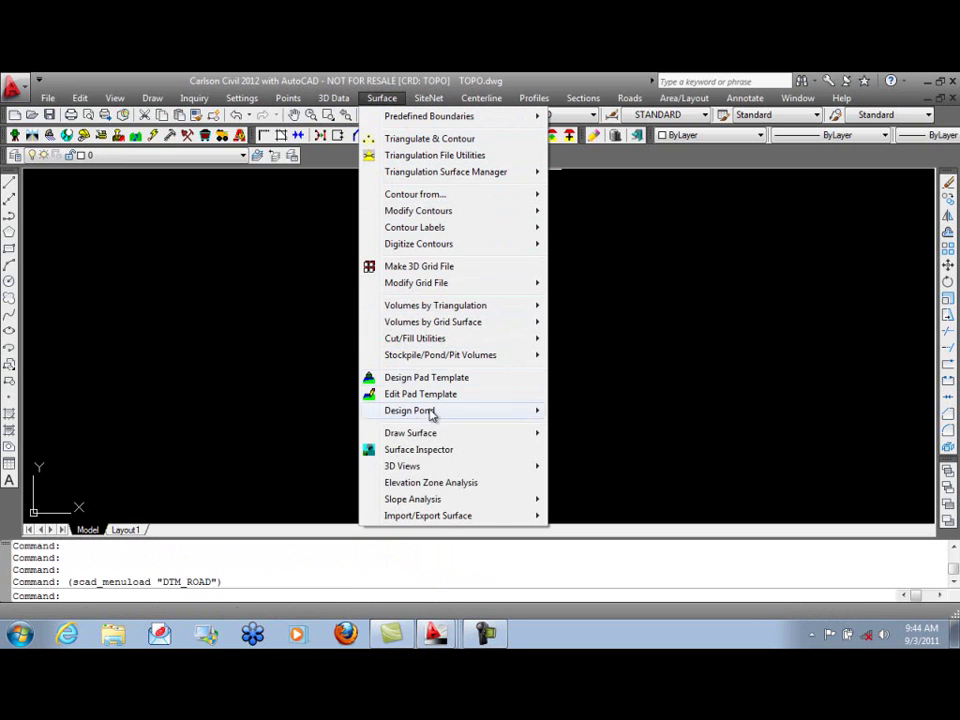
{"action": "mouse_move", "coordinate": [435, 434]}
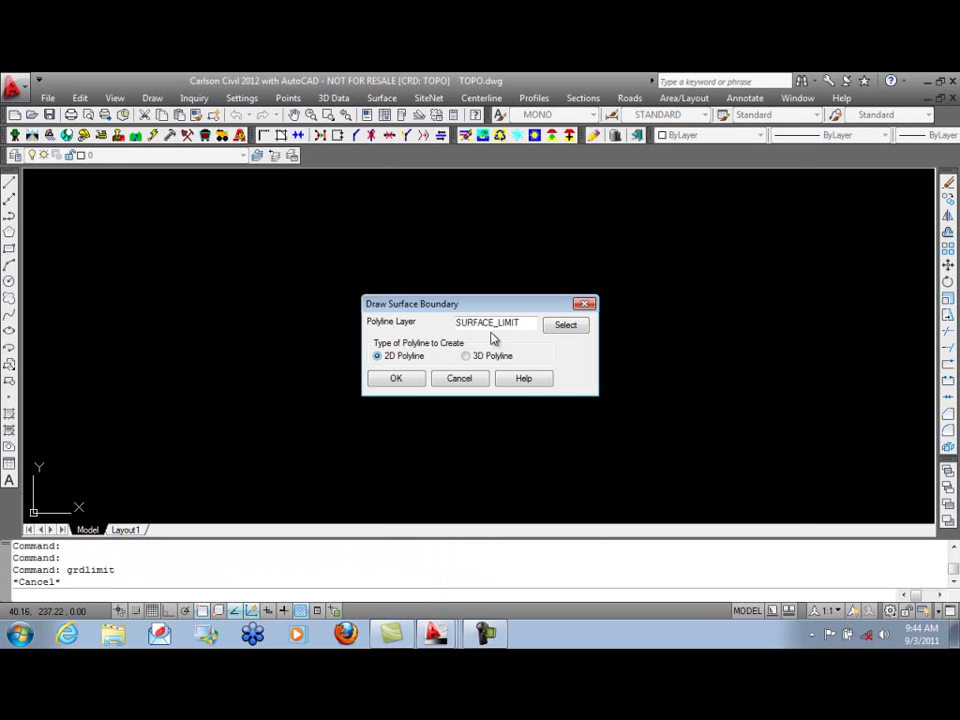
{"action": "left_click", "coordinate": [398, 380]}
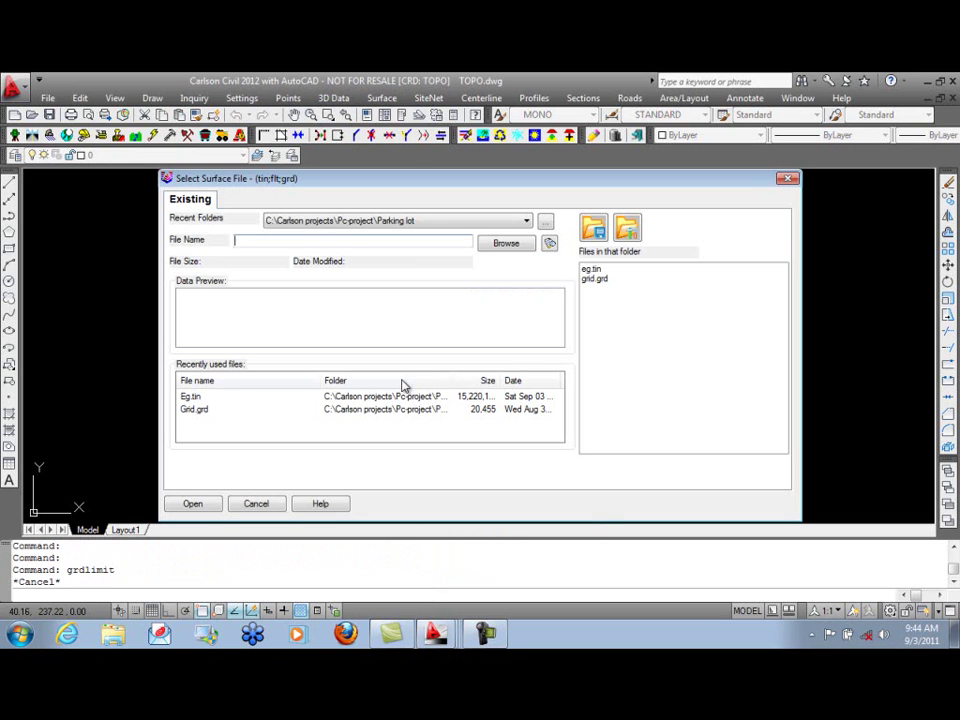
{"action": "left_click", "coordinate": [591, 271]}
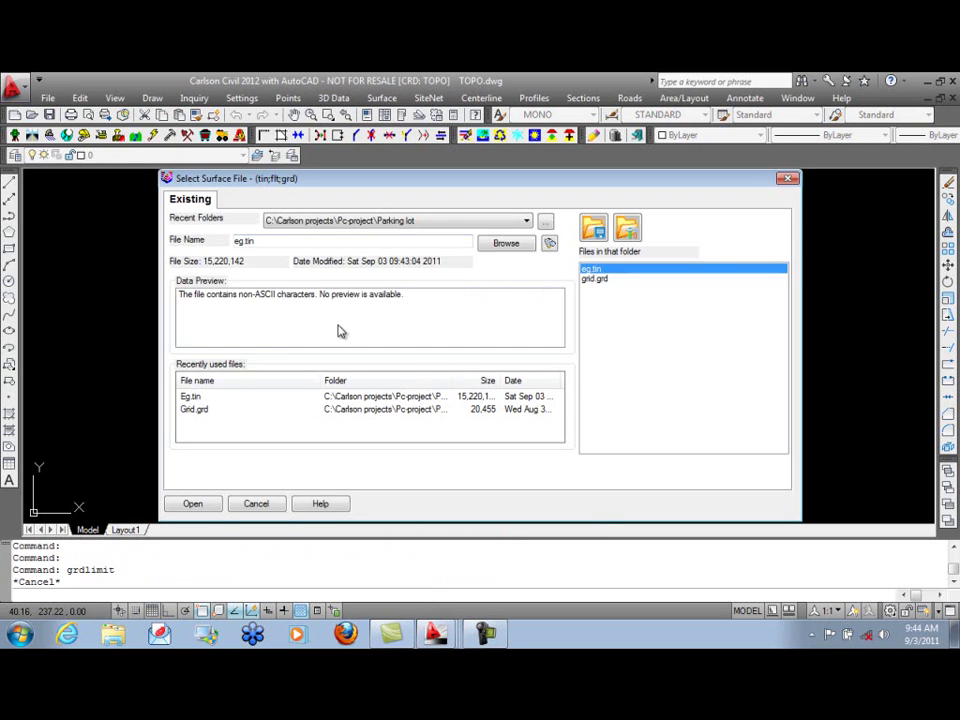
{"action": "left_click", "coordinate": [195, 505]}
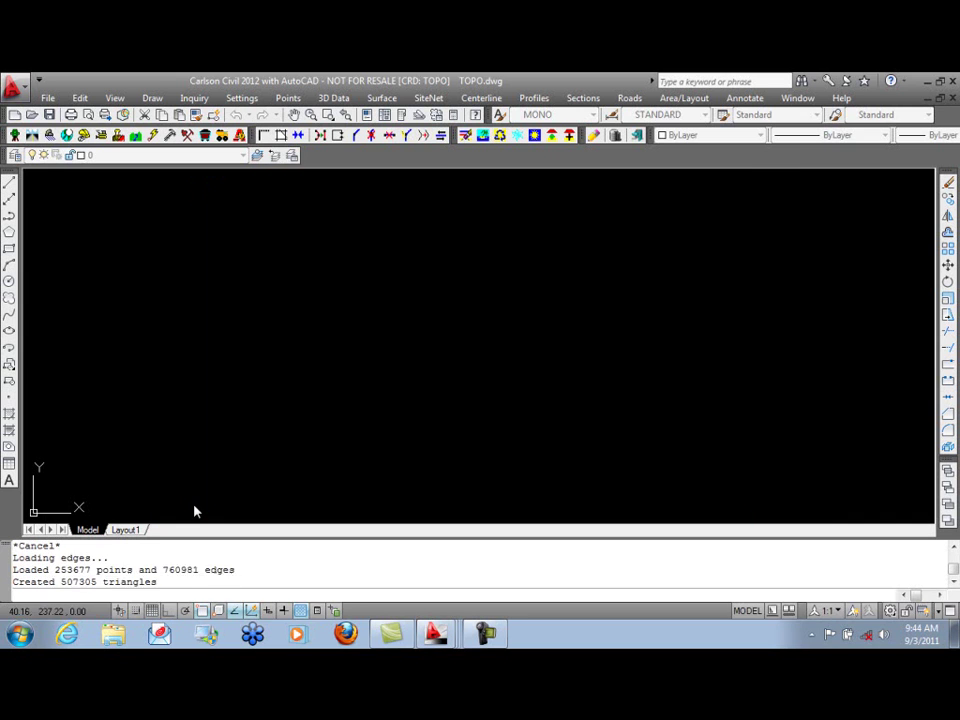
- Start a 3D polyline with eg.tin as the elevation surface
{"action": "left_click", "coordinate": [152, 97]}
{"action": "left_click", "coordinate": [182, 149]}
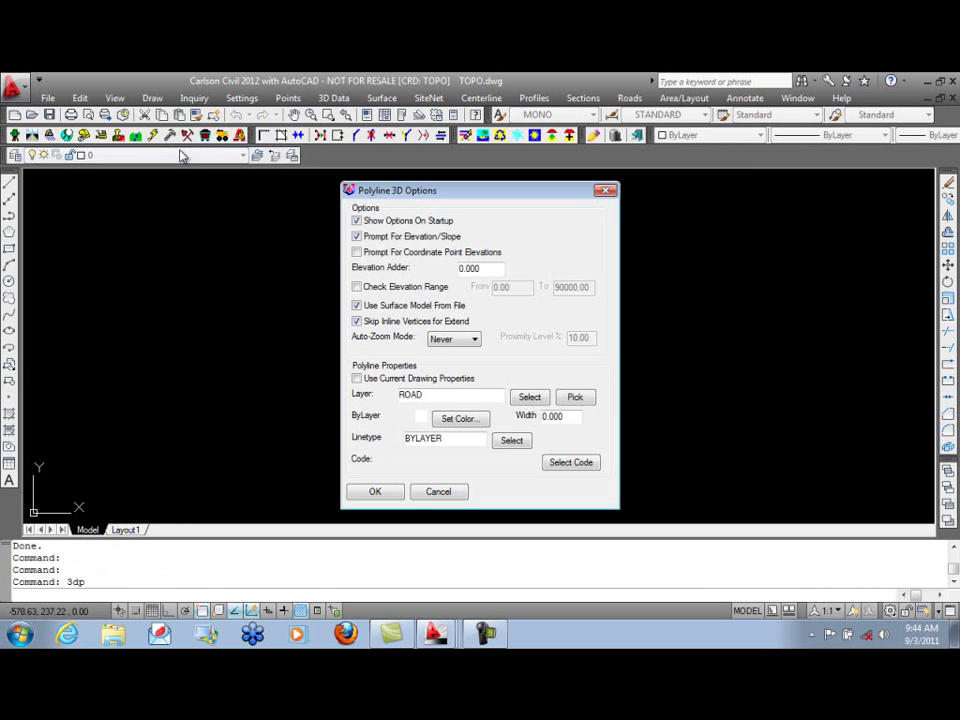
{"action": "left_click", "coordinate": [388, 497]}
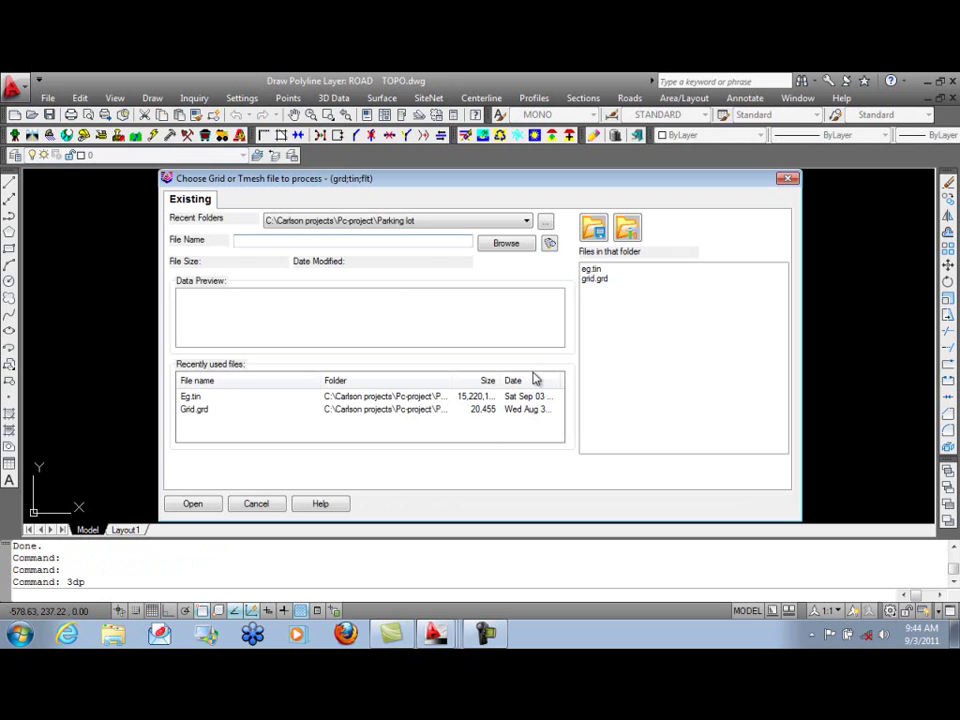
{"action": "left_click", "coordinate": [595, 269]}
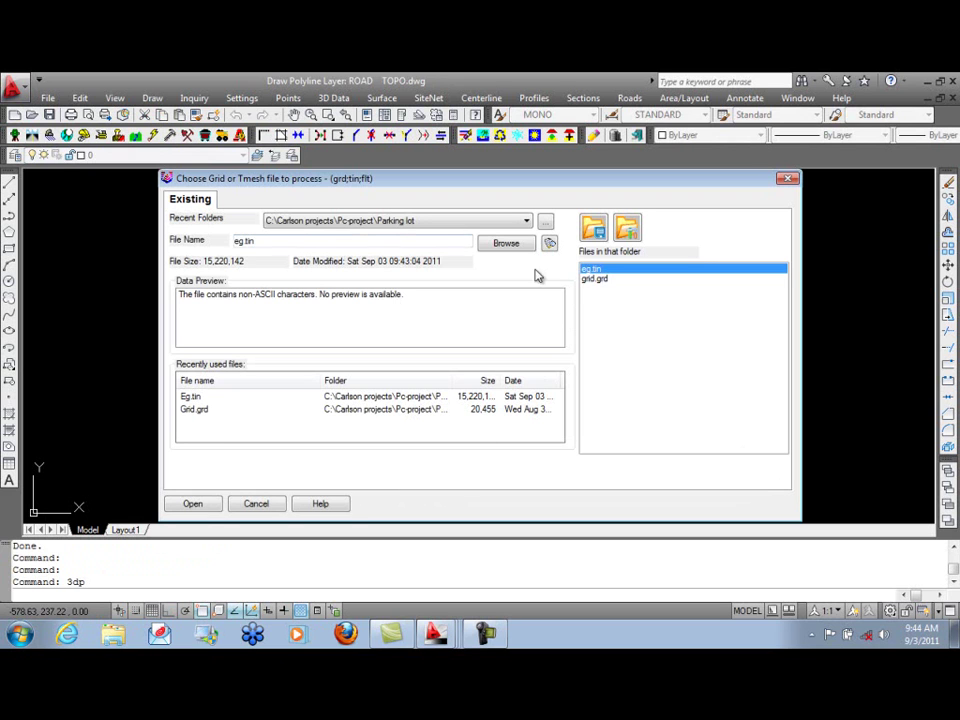
{"action": "left_click", "coordinate": [193, 504]}
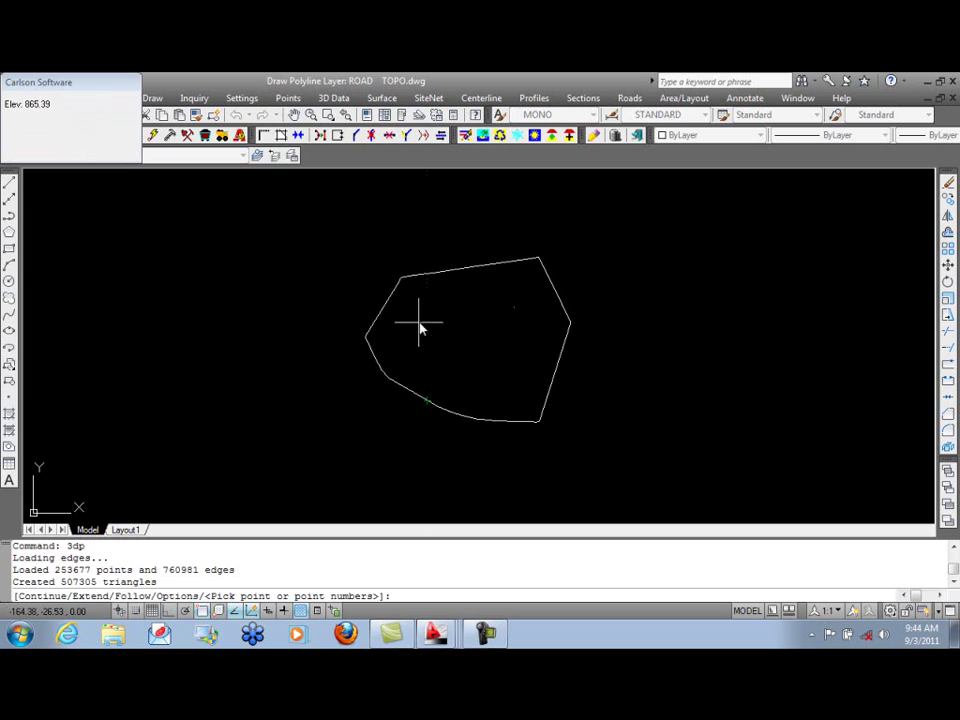
- Pick a point inside the boundary, accept its 865.75 elevation, and end the polyline
{"action": "left_click", "coordinate": [446, 302]}
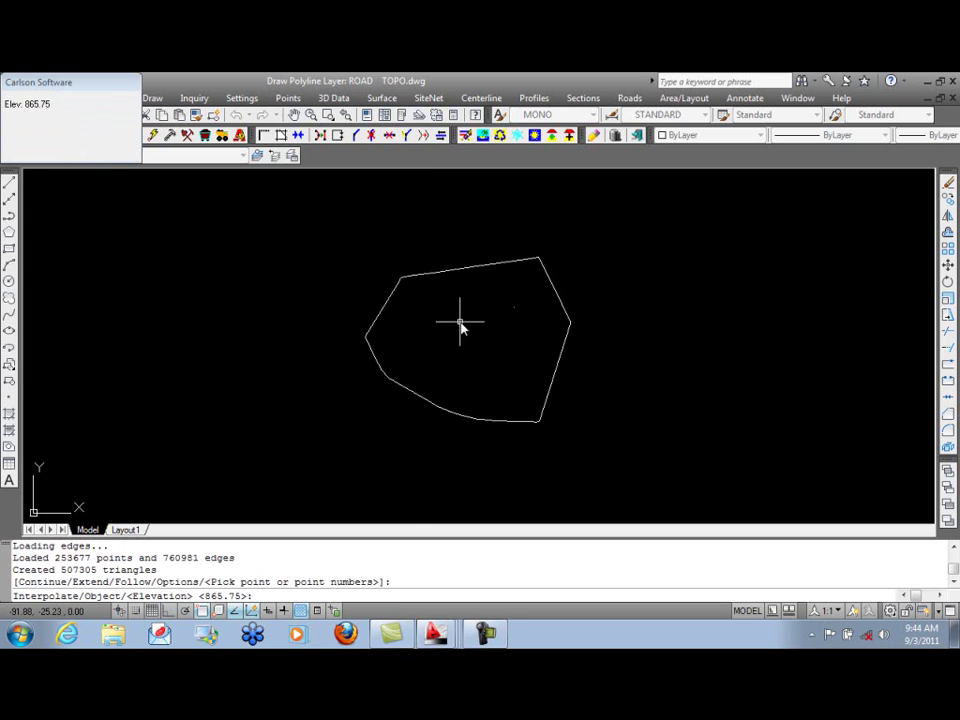
{"action": "key", "text": "Return"}
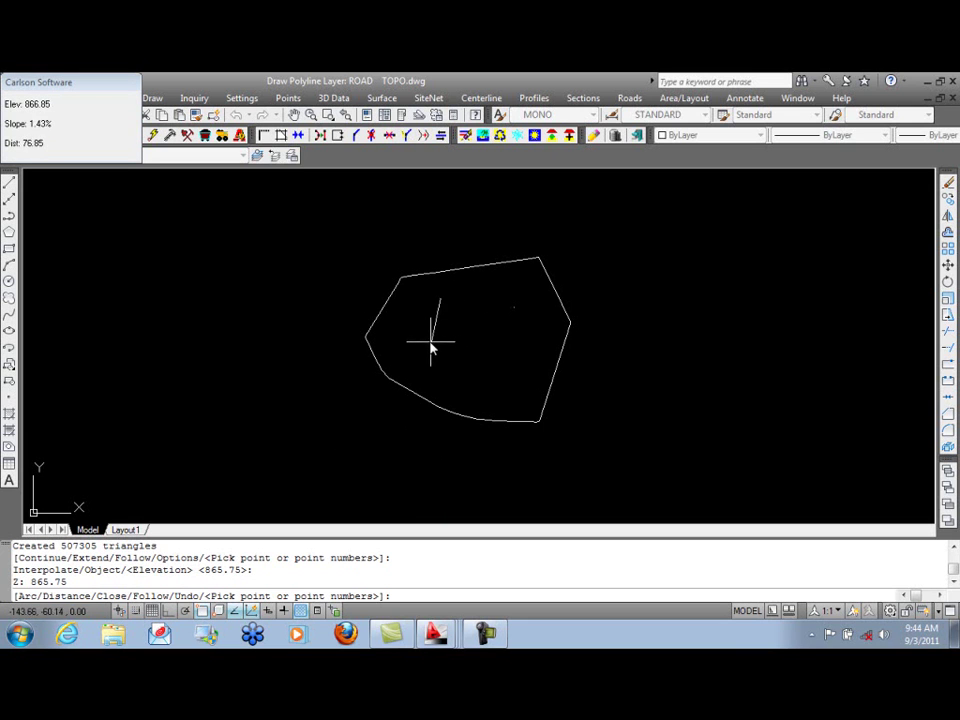
{"action": "right_click", "coordinate": [481, 344]}
{"action": "left_click", "coordinate": [510, 354]}
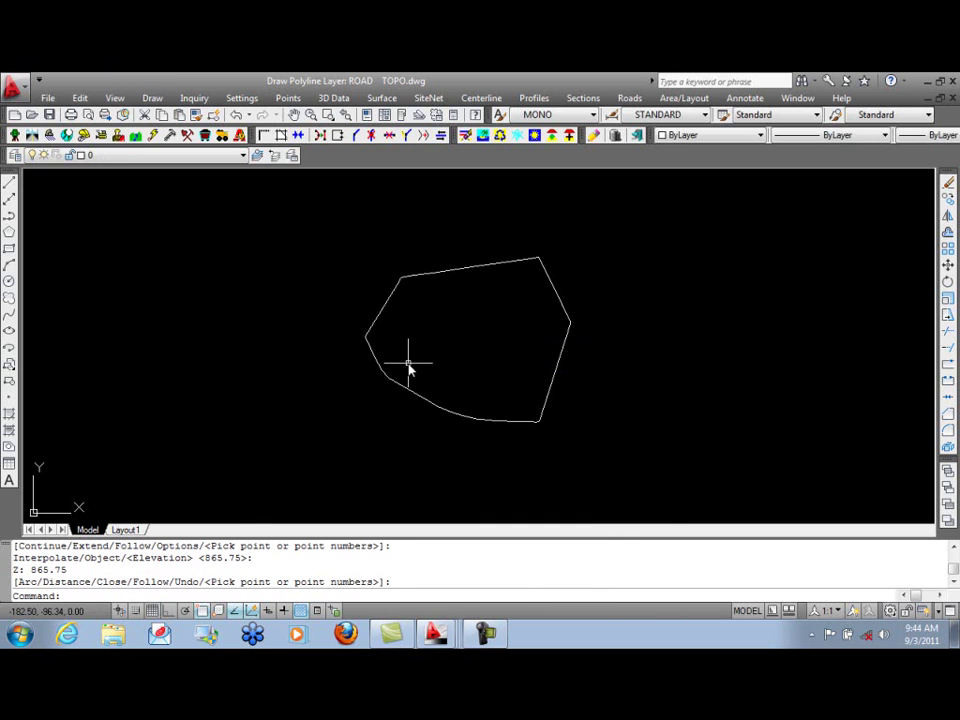
- Bring the PointCloud - 1.1.3 window forward and scroll its project tree to the Scenes entries
{"action": "mouse_move", "coordinate": [436, 634]}
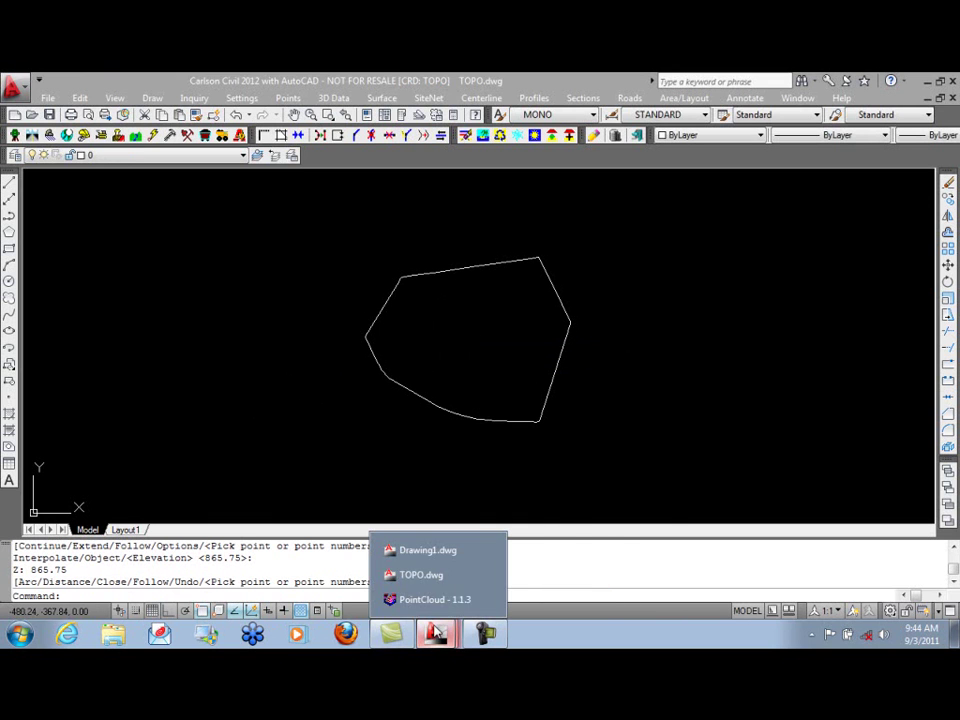
{"action": "left_click", "coordinate": [435, 598]}
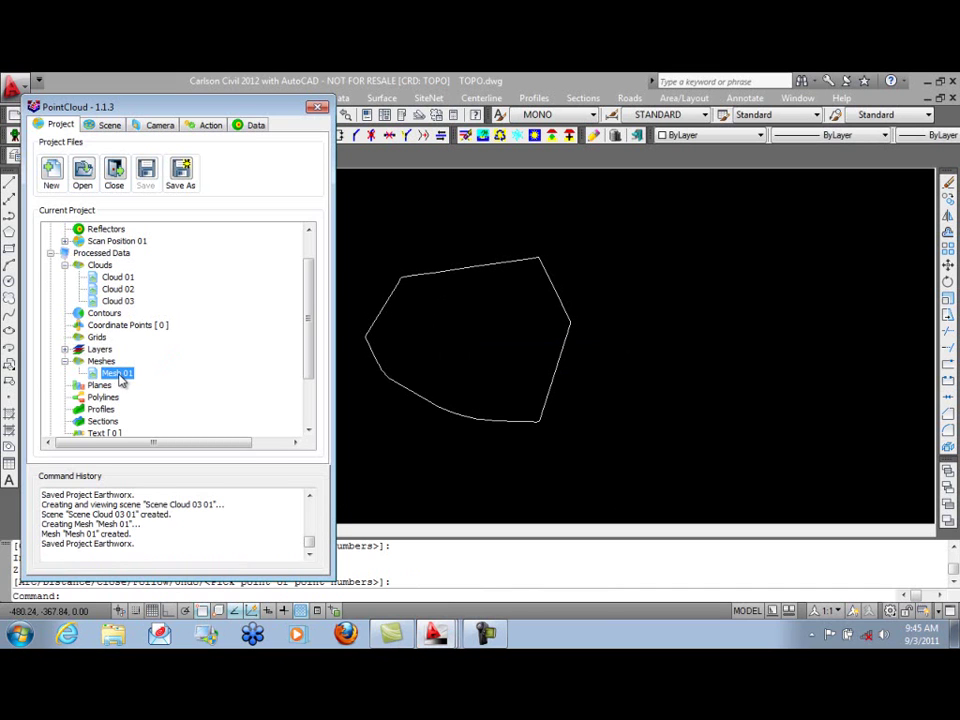
{"action": "left_click_drag", "start_coordinate": [311, 306], "coordinate": [306, 355]}
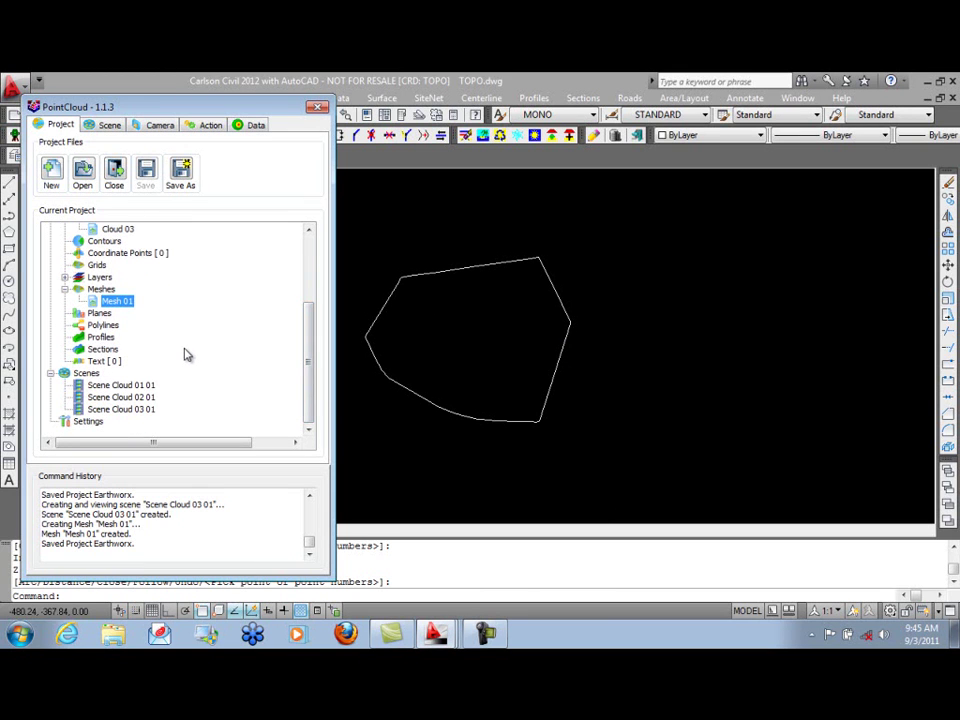